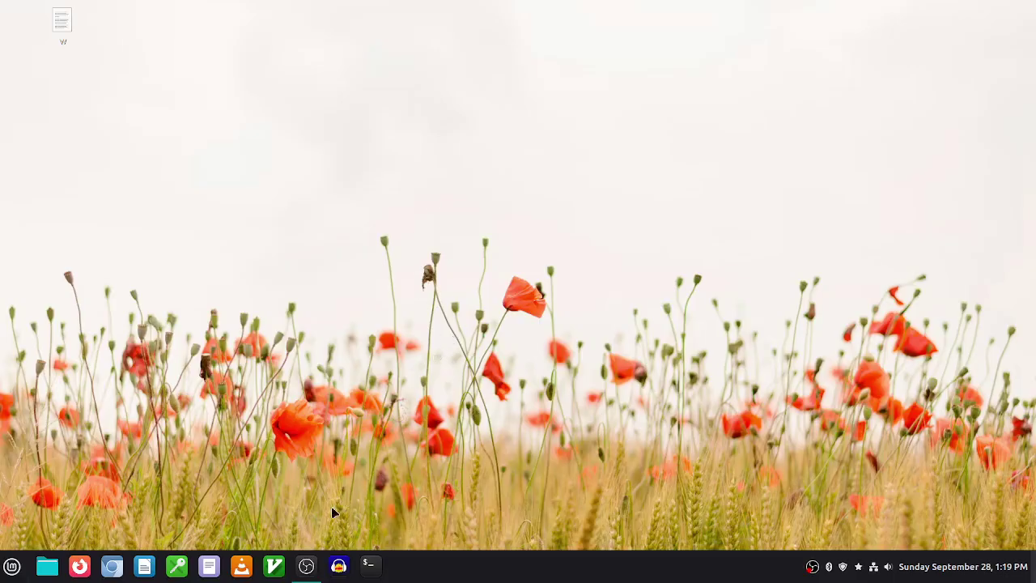
- Open KeePassXC and unlock the demonstration2.kdbx database with its master password
left_click(178, 566)
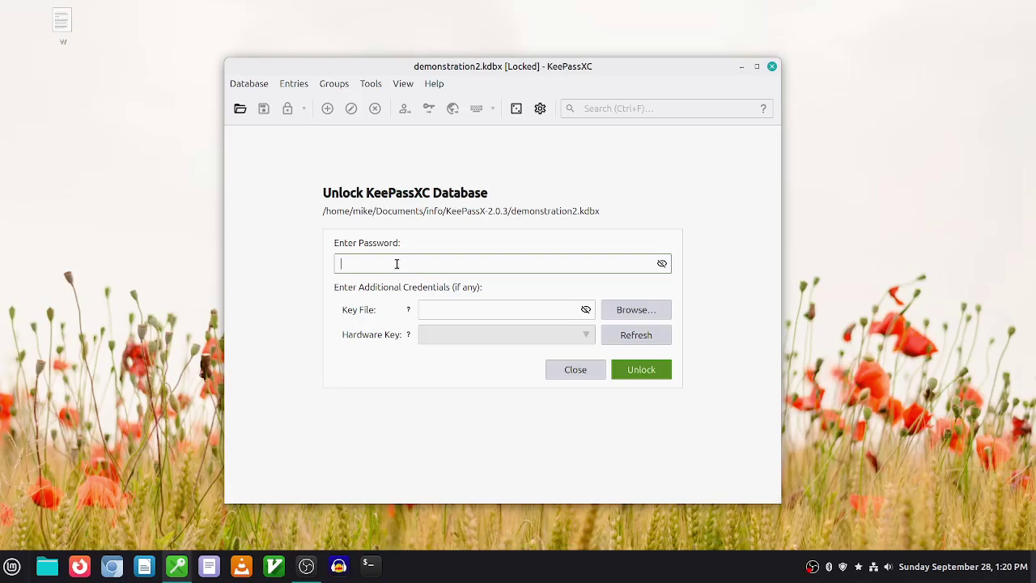
type("•••••••")
key("Return")
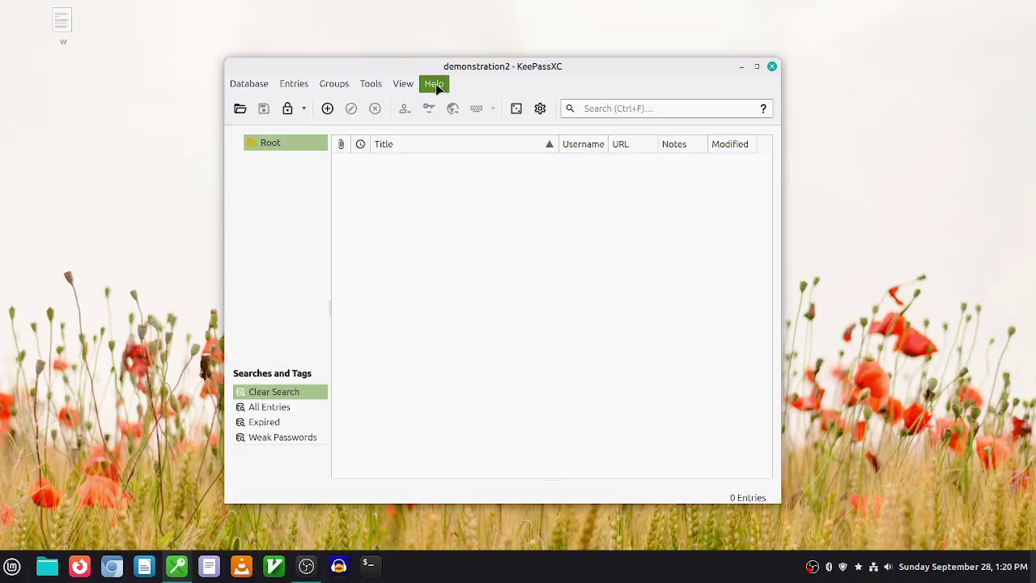
left_click_drag(447, 73, 250, 35)
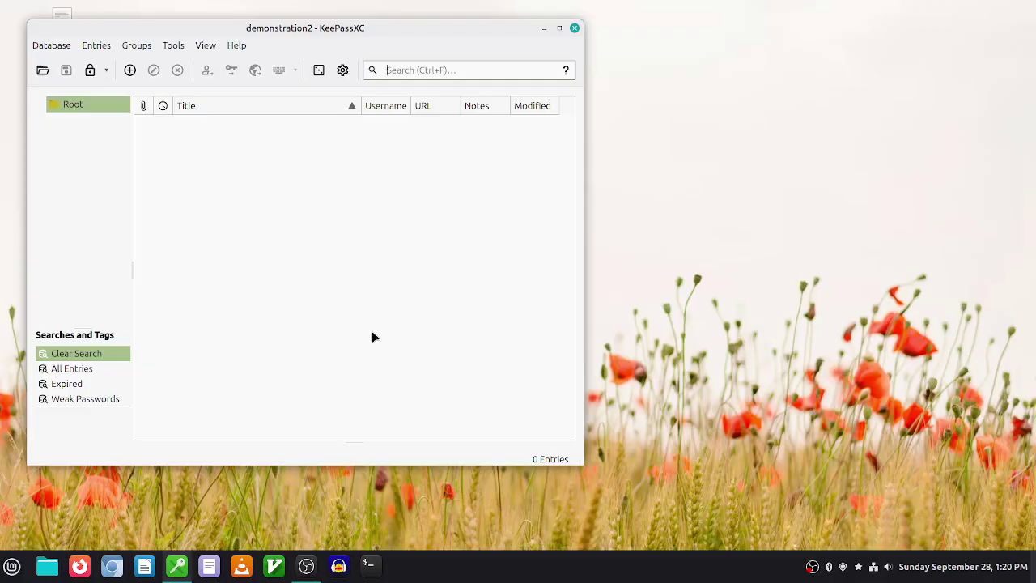
left_click_drag(312, 28, 374, 47)
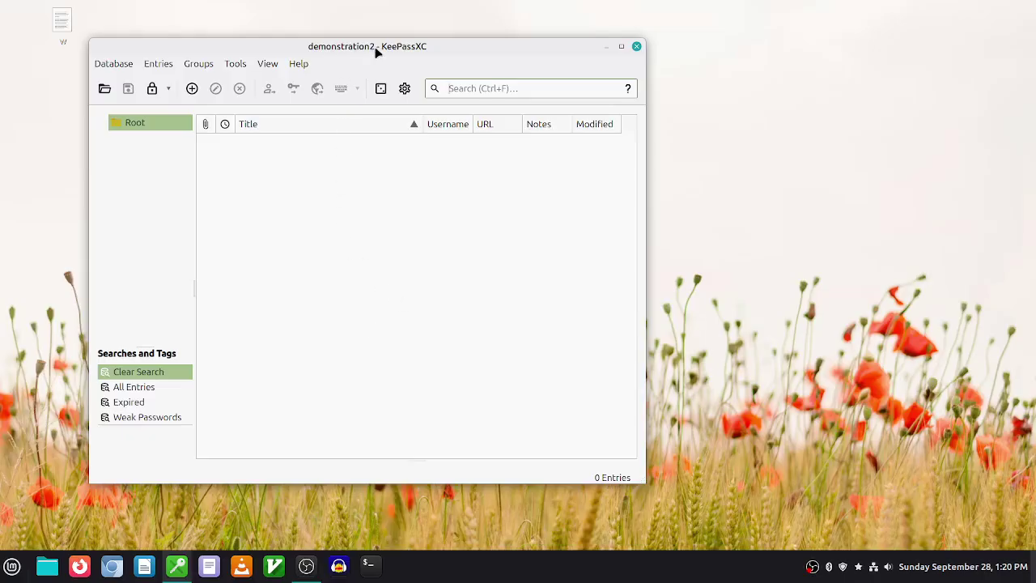
left_click_drag(376, 51, 447, 58)
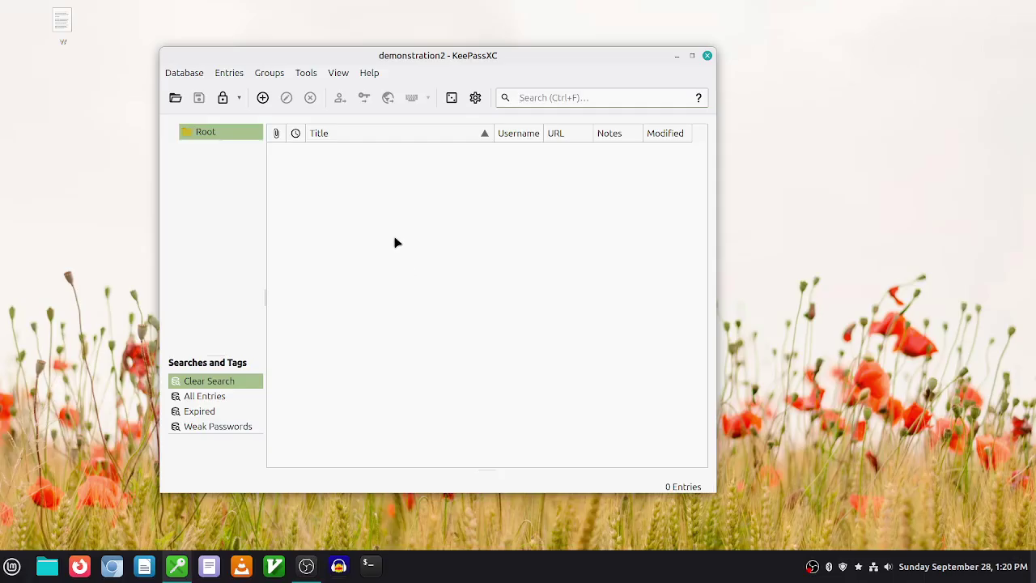
right_click(378, 210)
left_click(343, 204)
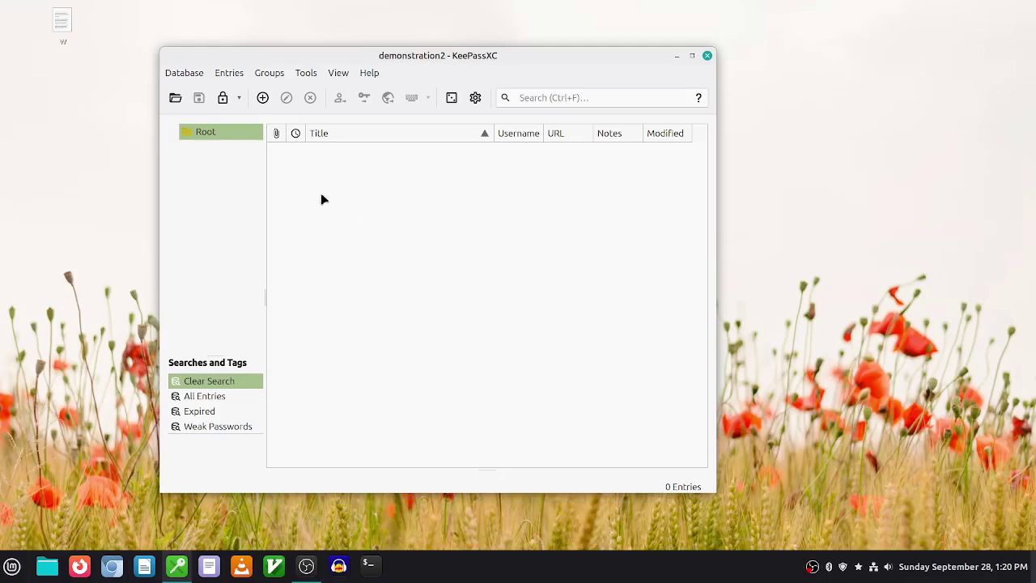
left_click_drag(415, 63, 470, 66)
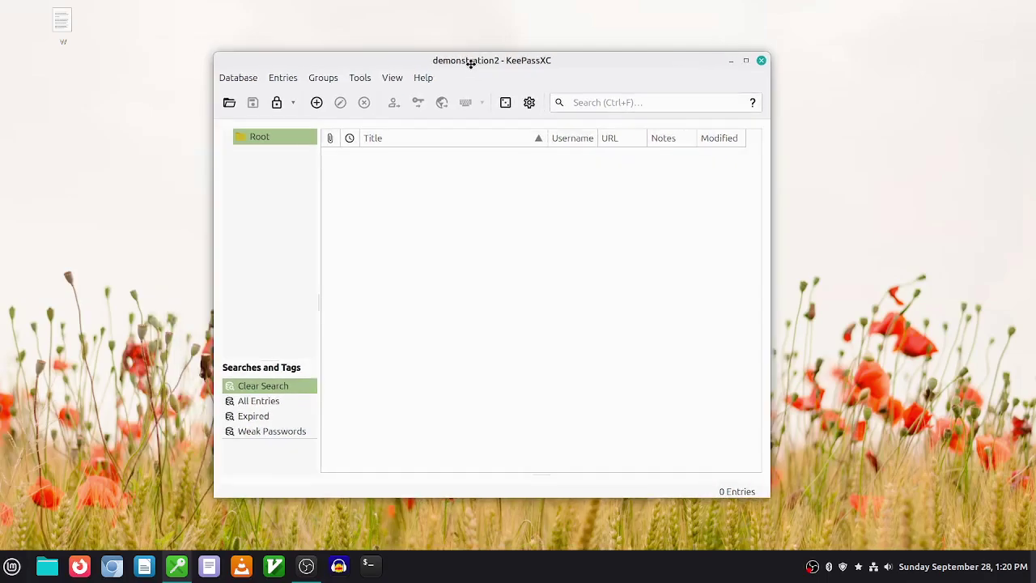
- Start a new entry in the Root group titled "website 1" and enter the account's e-mail address as the username
right_click(409, 197)
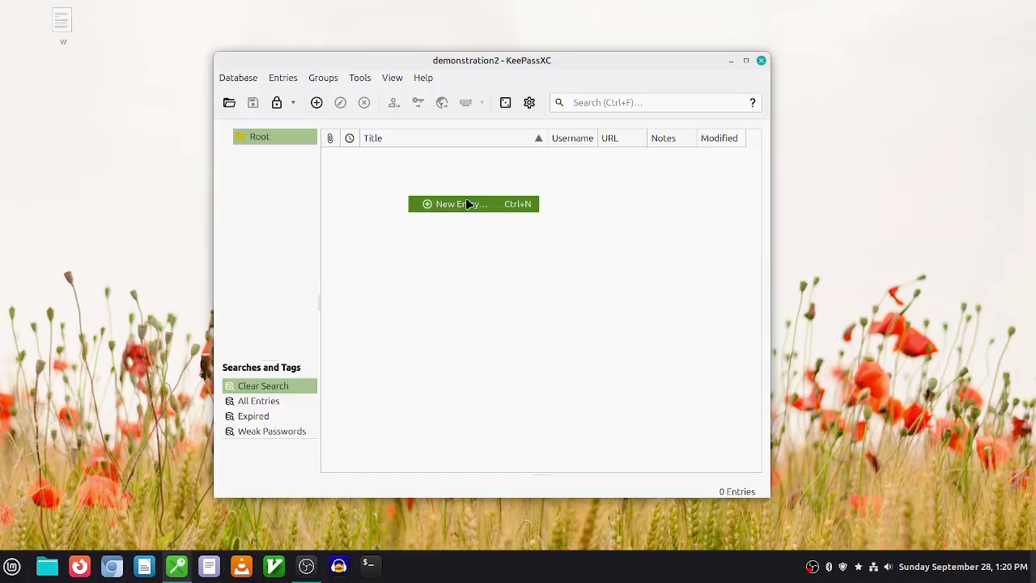
left_click(467, 203)
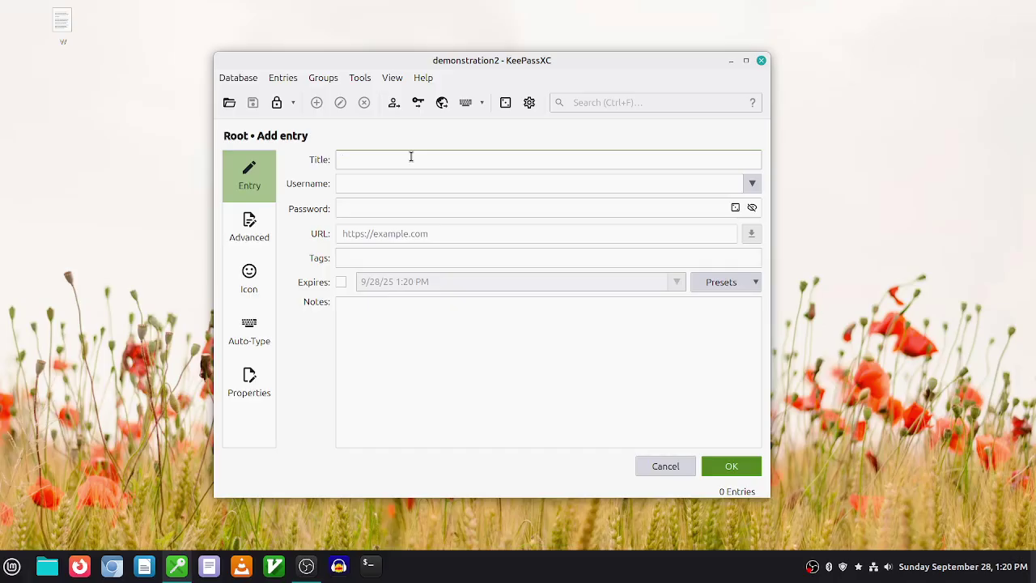
type("website")
key("Tab")
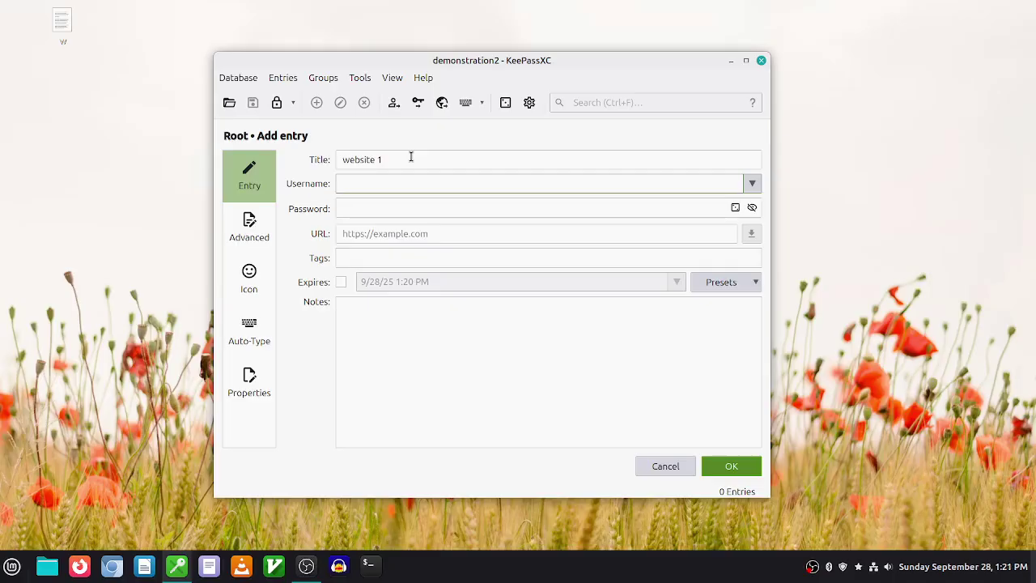
type("username@youremailaddress.com")
key("Tab")
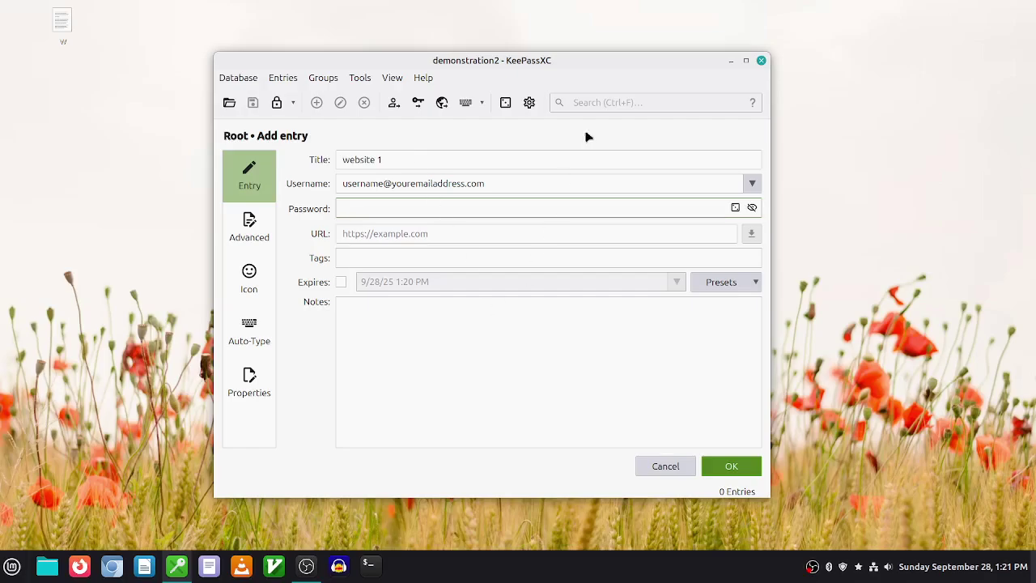
left_click_drag(571, 59, 549, 51)
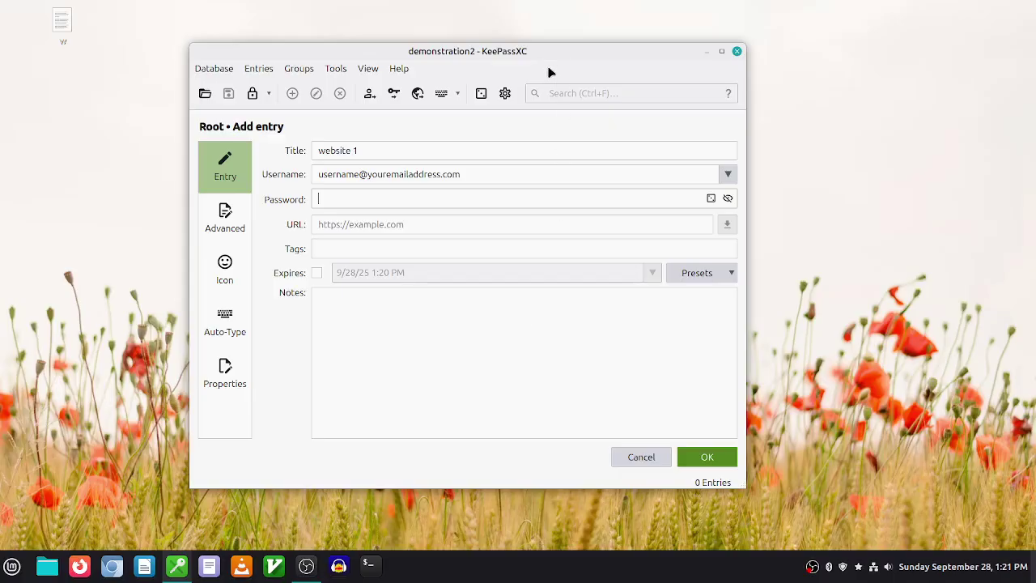
left_click_drag(562, 51, 604, 53)
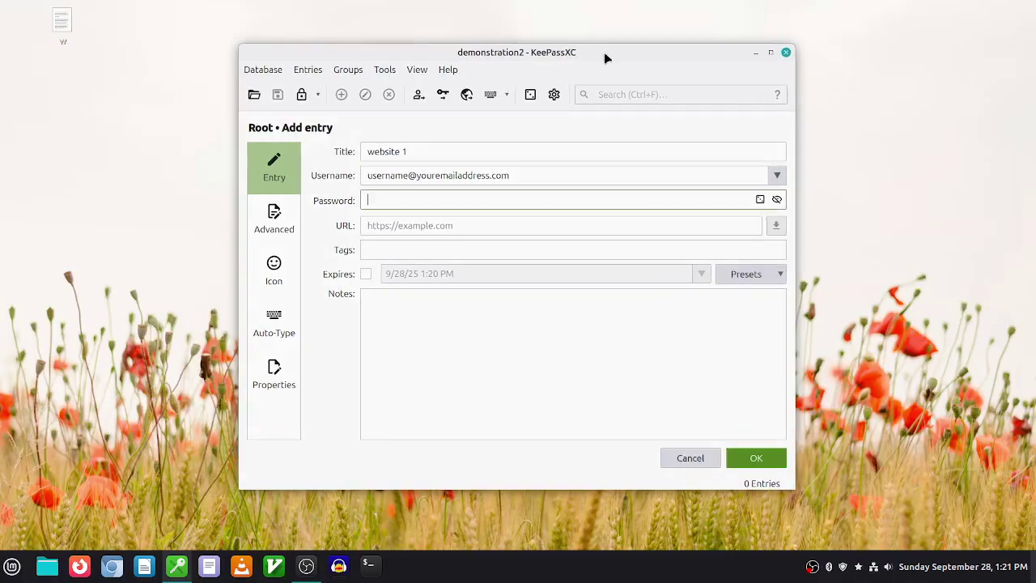
- Open the password generator for the entry and include special characters, keeping the length at 20
left_click(759, 200)
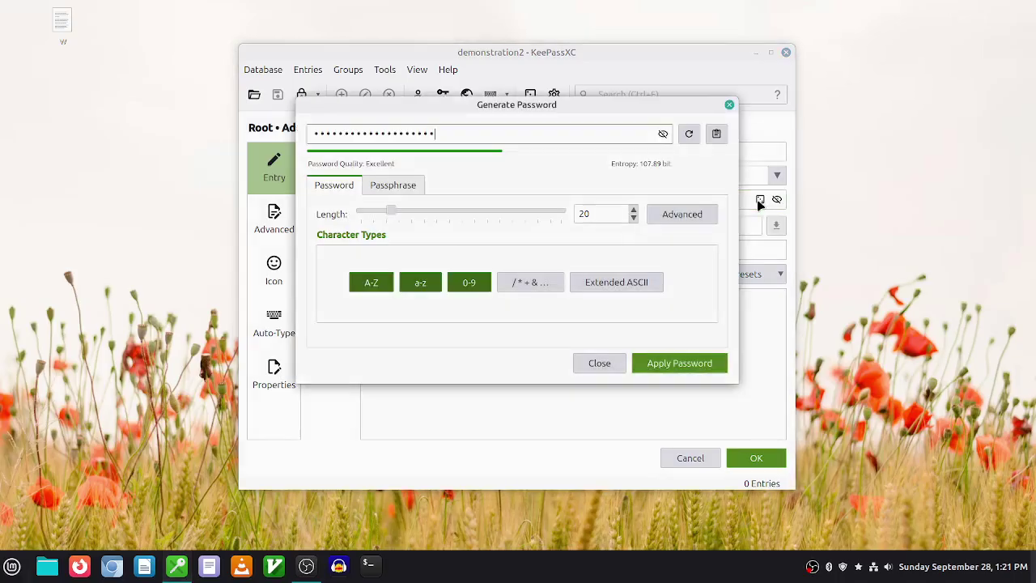
left_click_drag(520, 109, 505, 81)
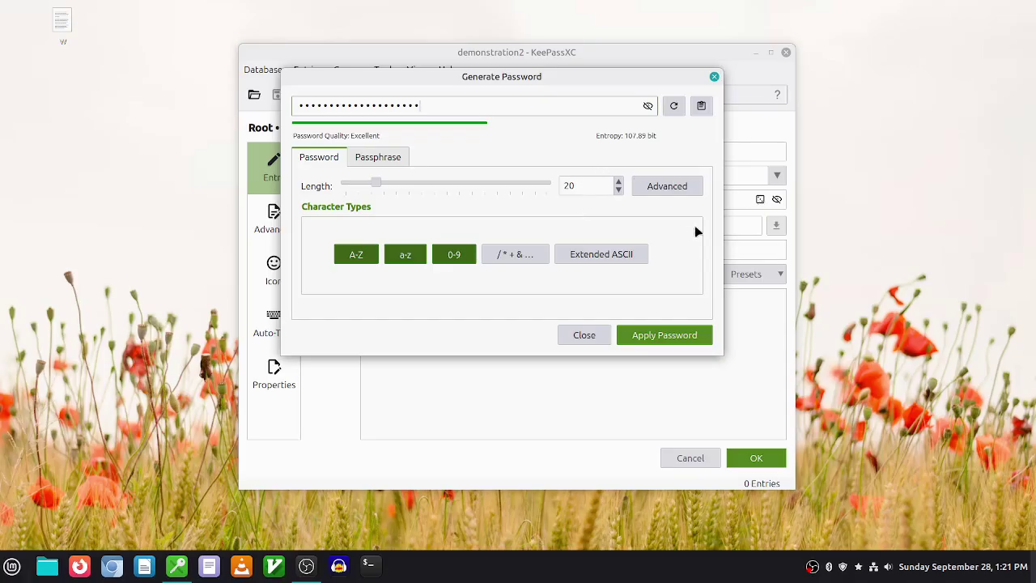
left_click(583, 185)
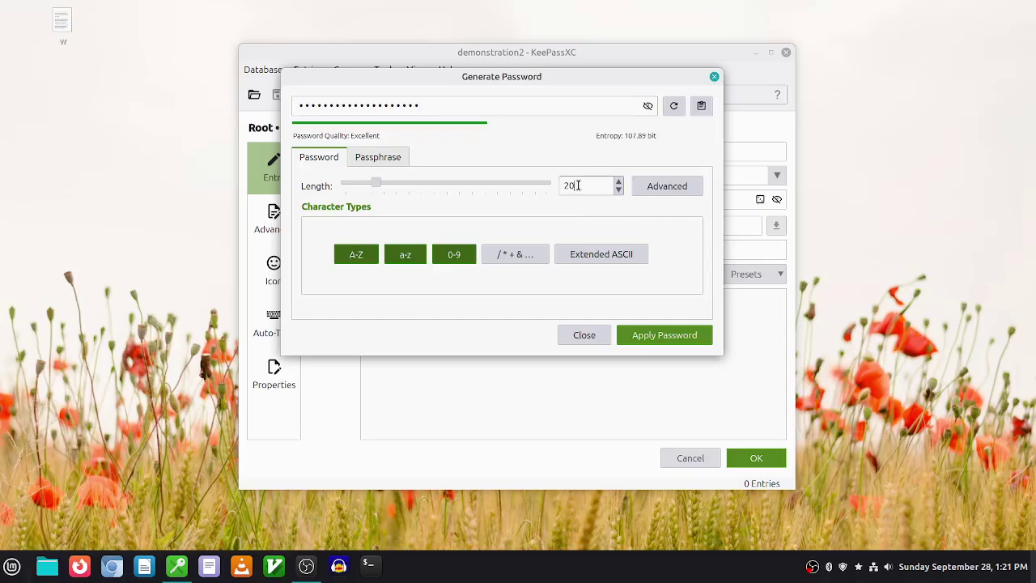
left_click_drag(583, 186, 546, 185)
left_click(597, 186)
left_click(522, 256)
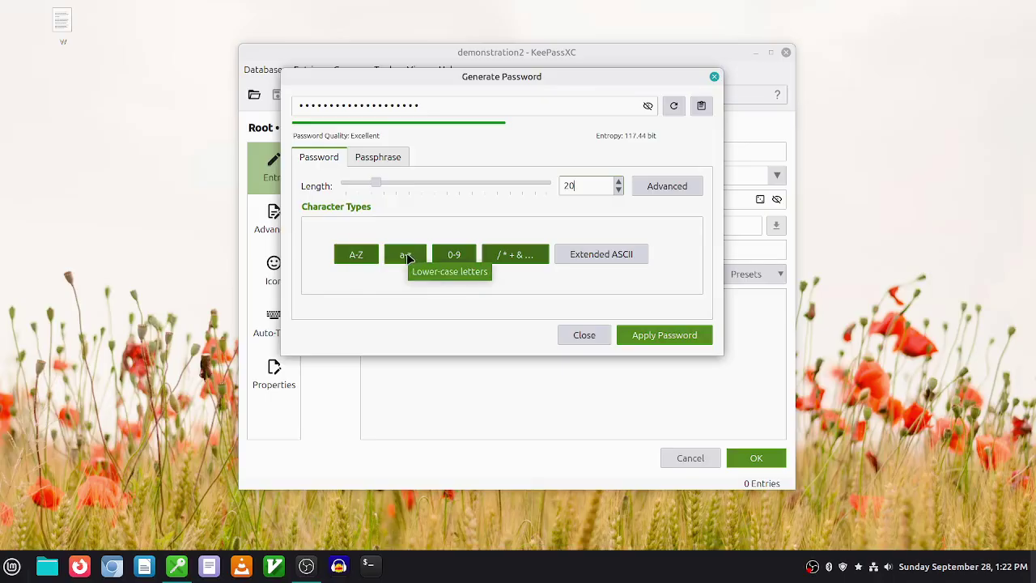
- Compare the generated password's quality with Extended ASCII included and with special characters excluded, restoring each option
left_click(601, 257)
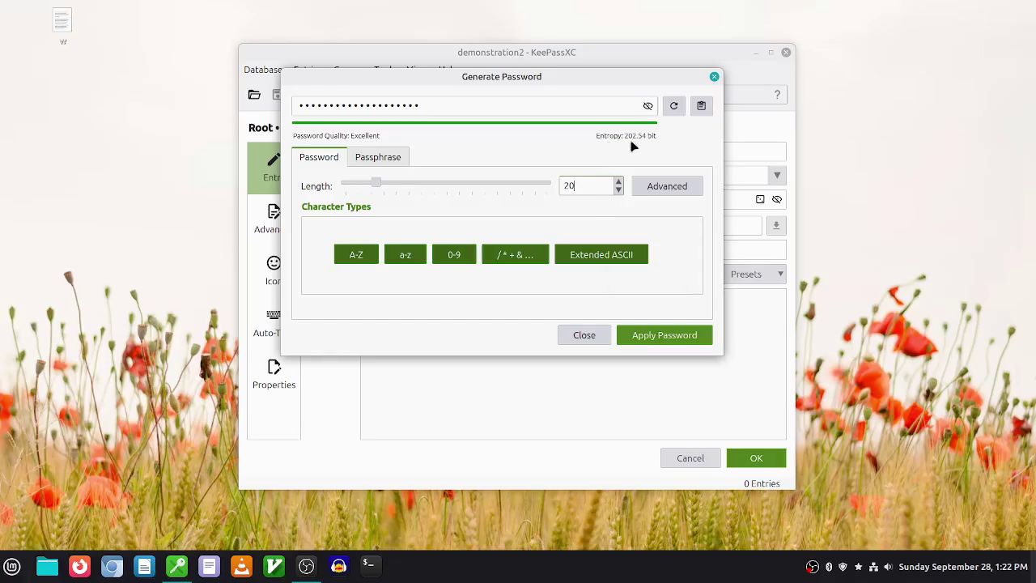
left_click(600, 254)
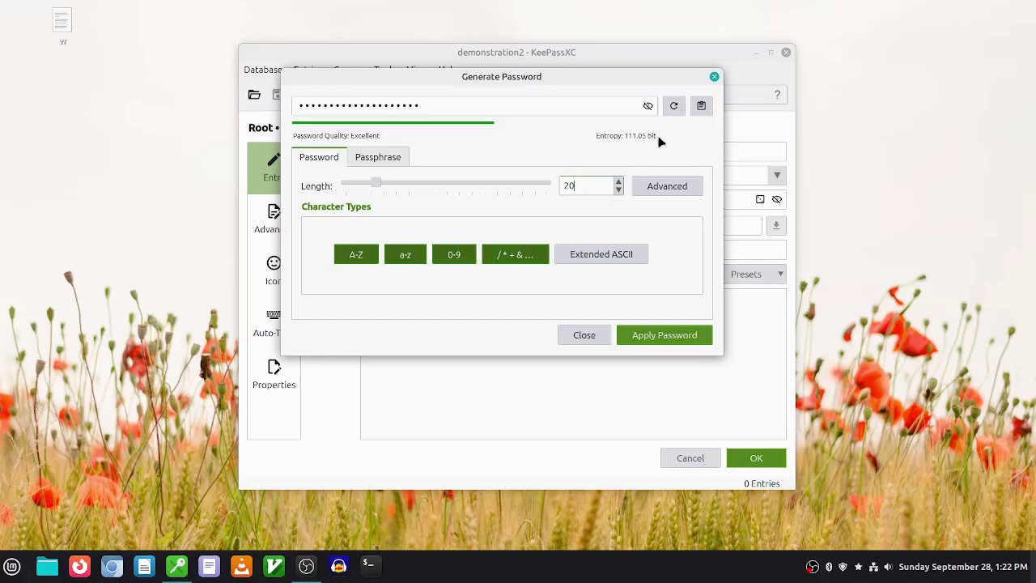
left_click(520, 259)
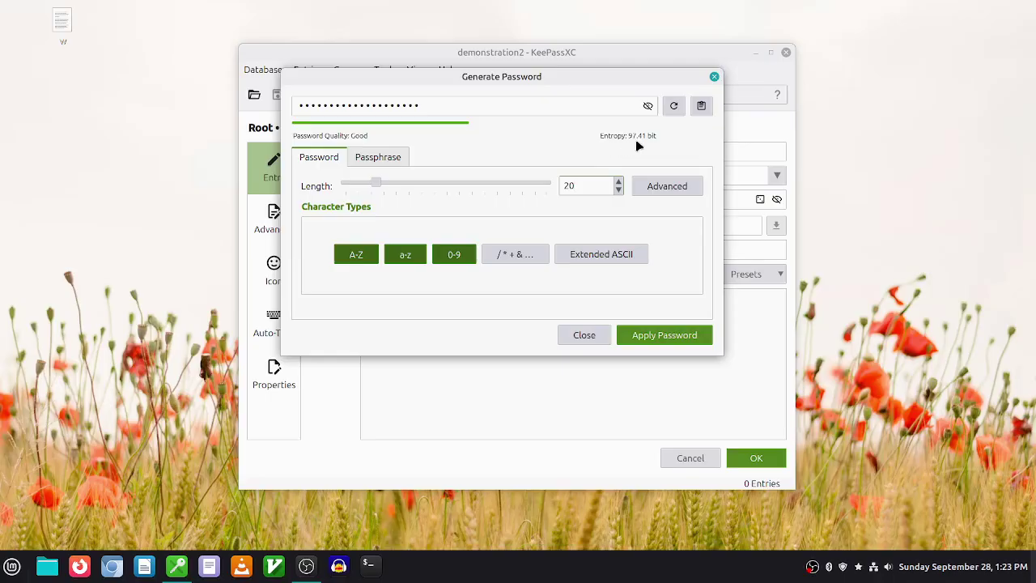
left_click(513, 256)
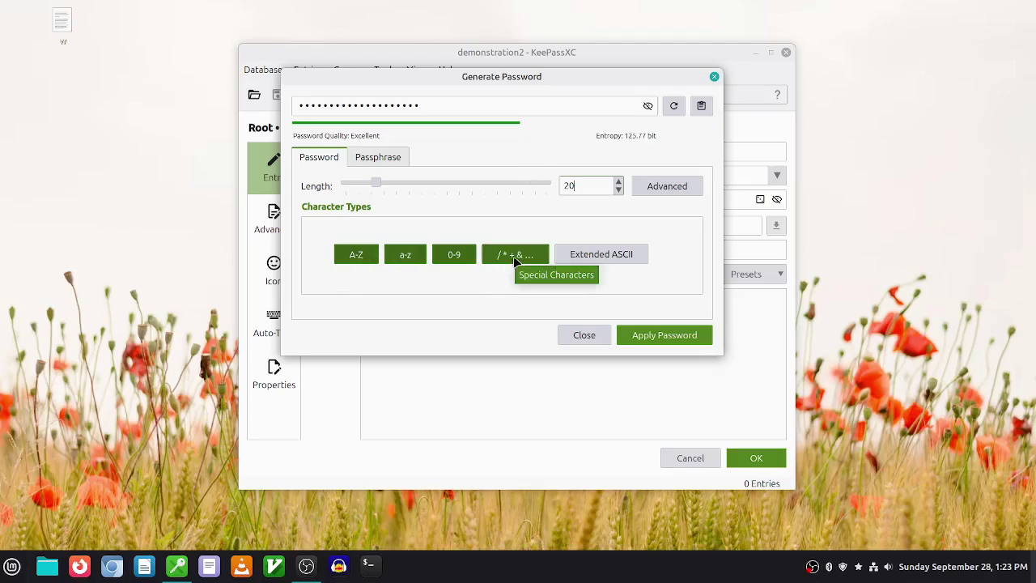
- Apply the generated password to the website 1 entry, reveal it for inspection and hide it again
left_click(664, 335)
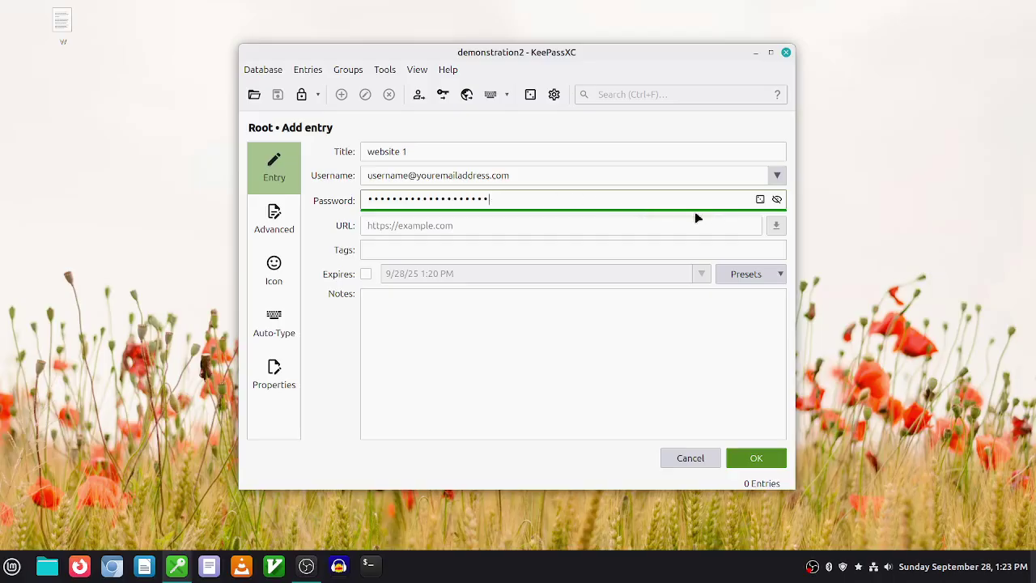
left_click(778, 199)
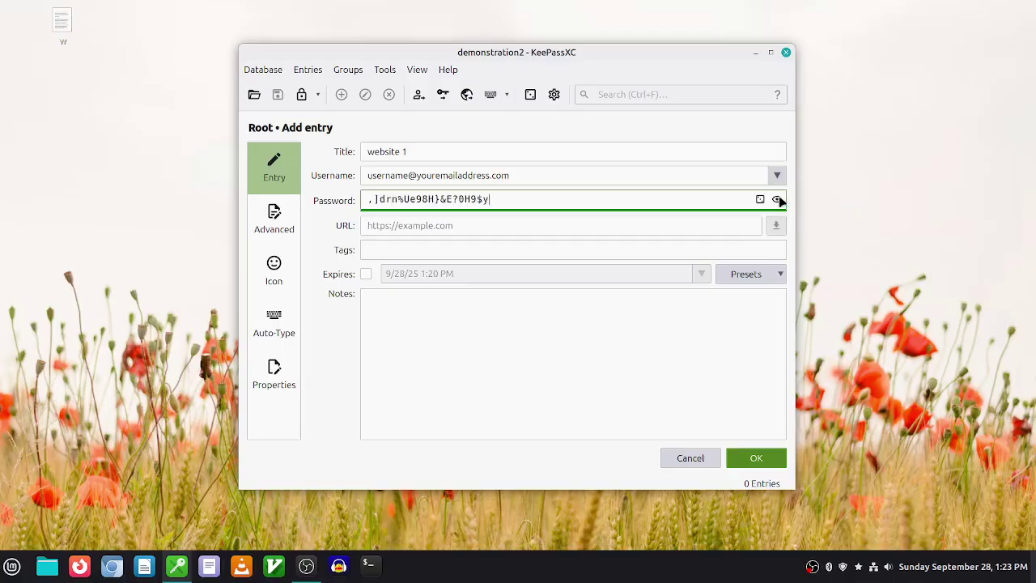
left_click_drag(366, 199, 537, 285)
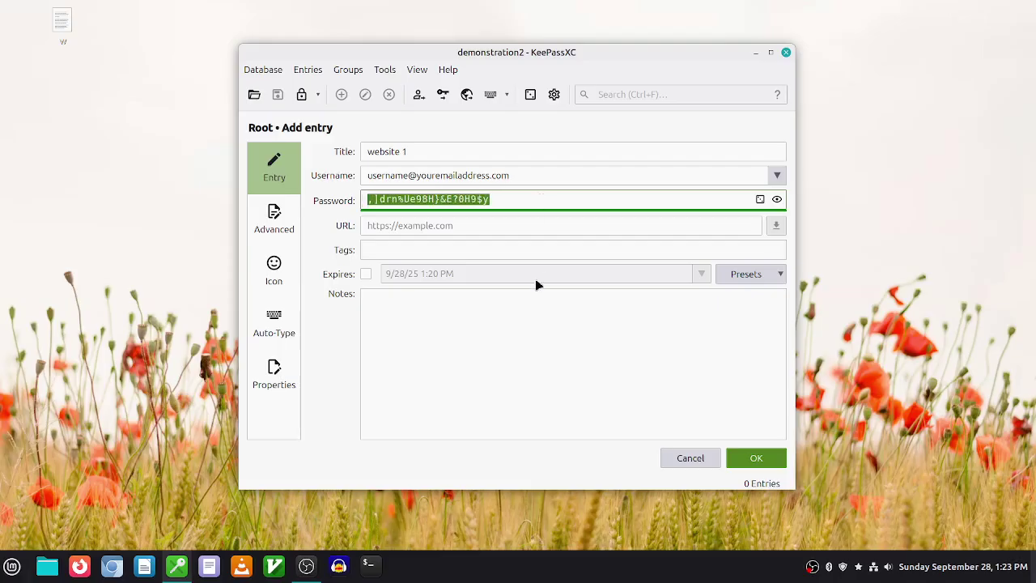
left_click(518, 200)
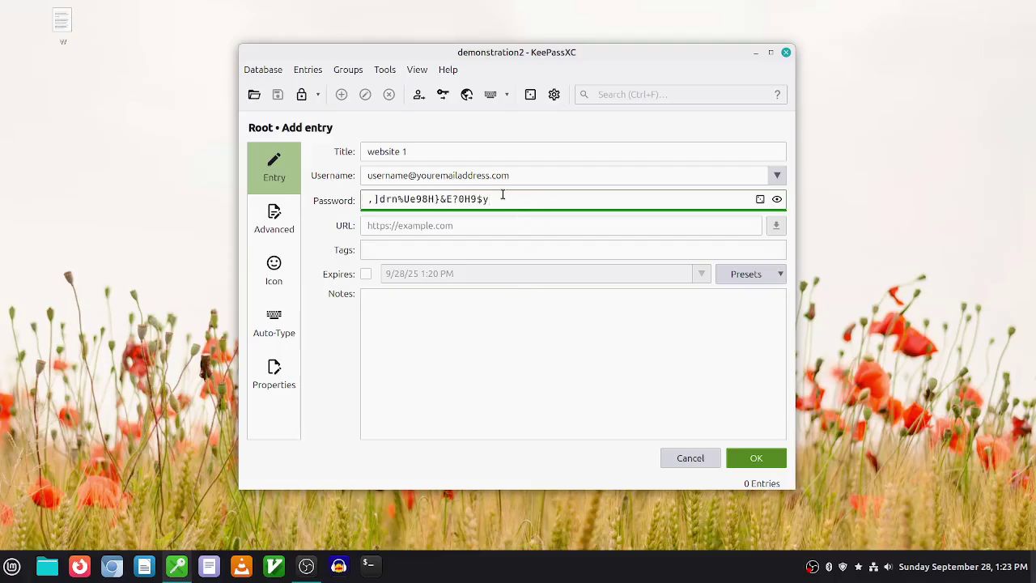
triple_click(502, 199)
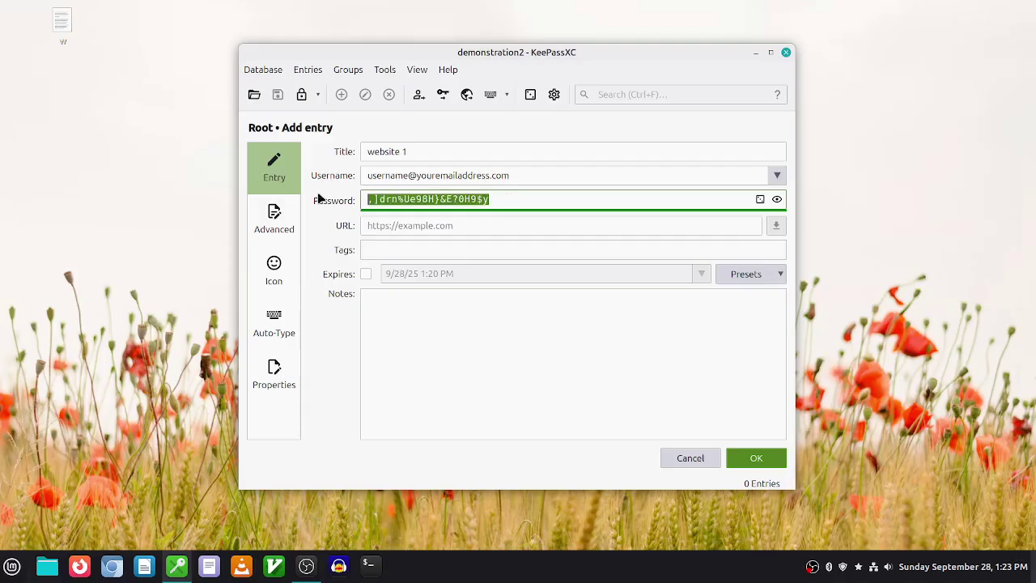
left_click(777, 200)
- Add the note "notes" to the website 1 entry and save the entry
left_click(579, 327)
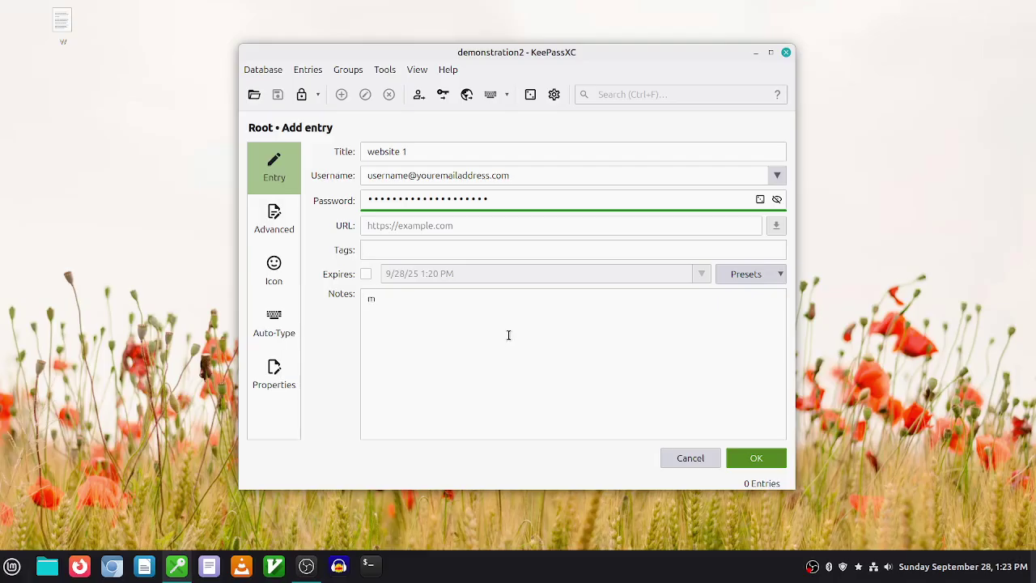
type("notes")
left_click(749, 458)
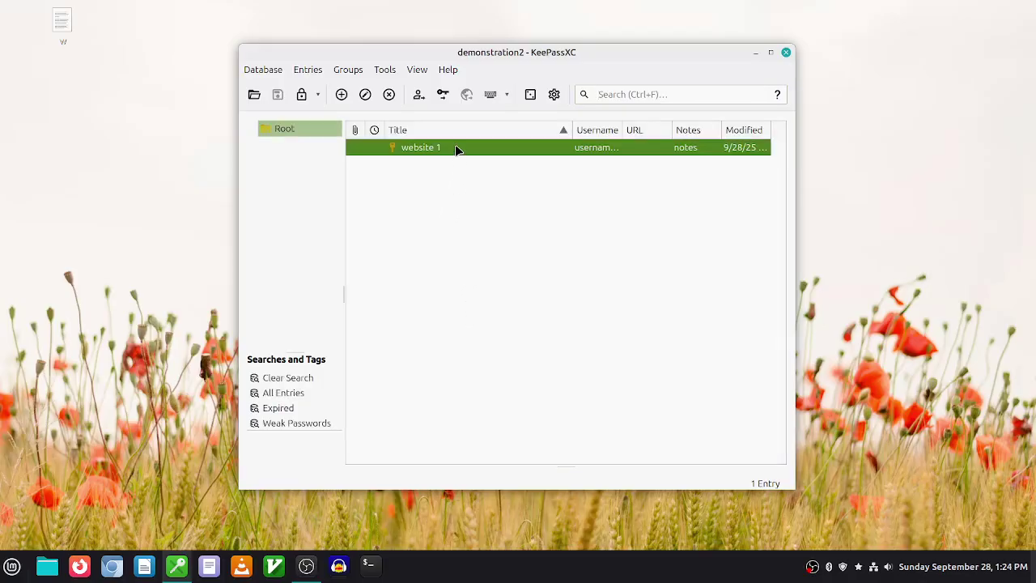
- Start another new entry in the Root group titled "generating password", leaving the username empty
right_click(427, 193)
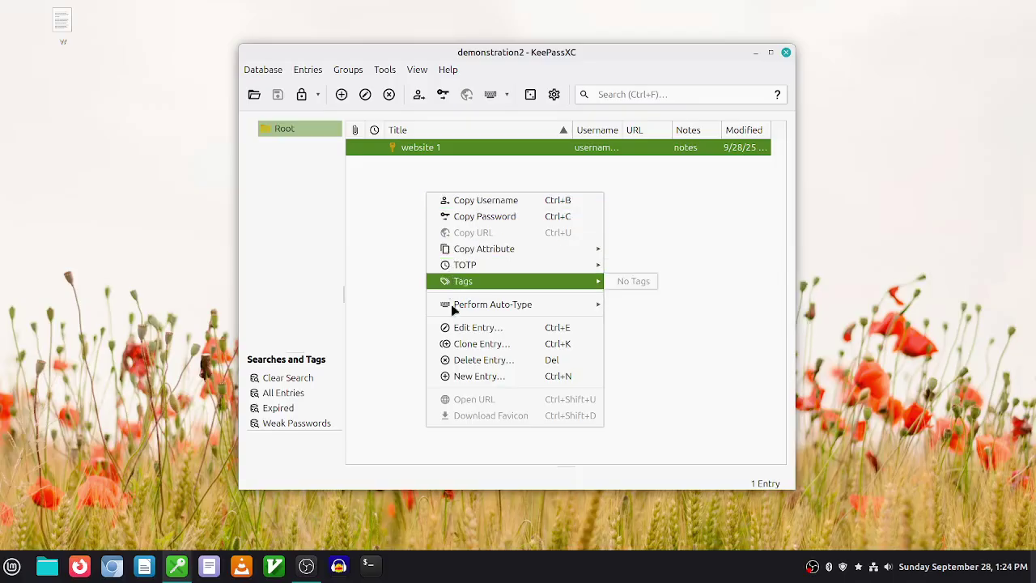
left_click(473, 377)
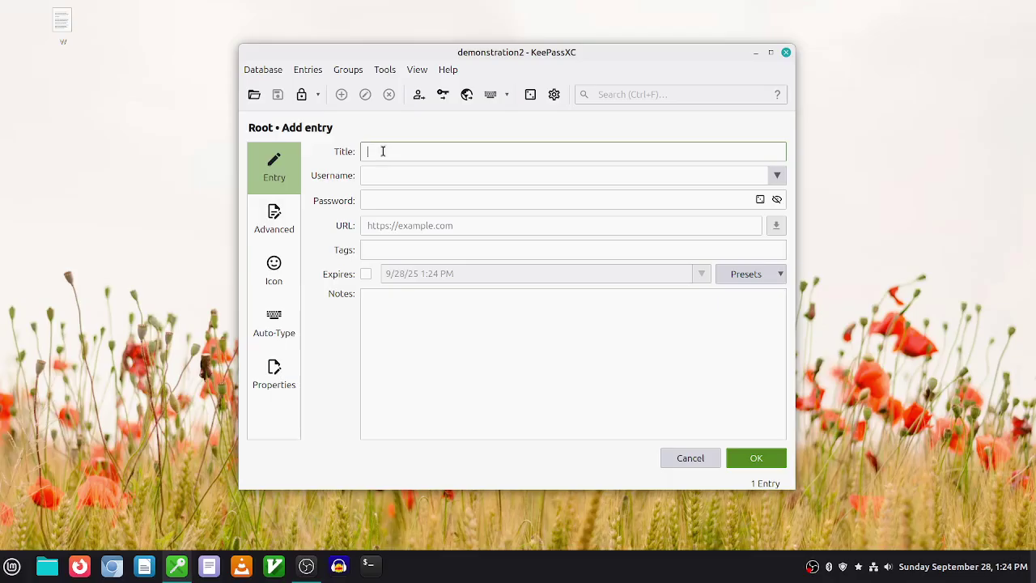
type("generating password")
left_click(394, 177)
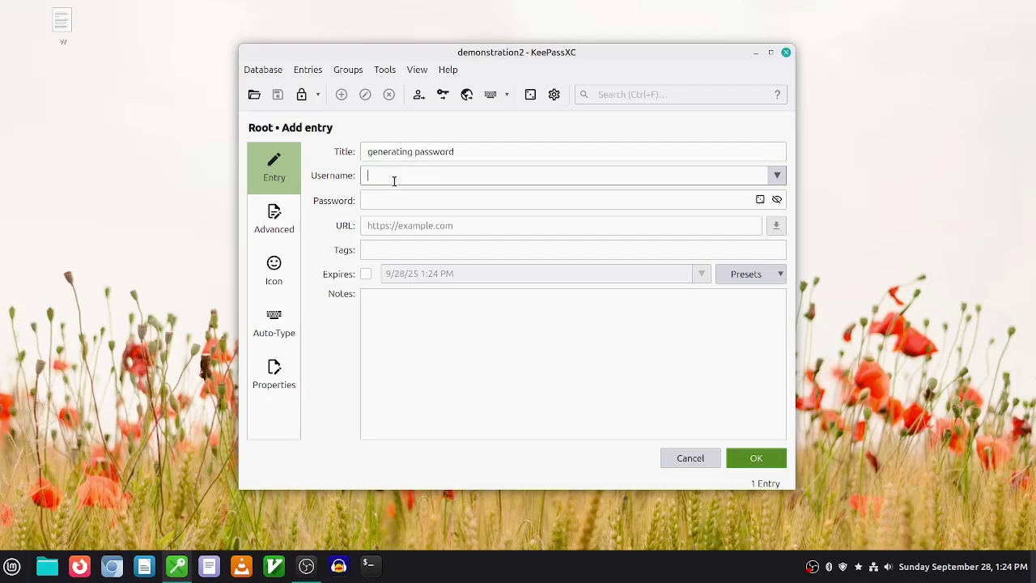
- Generate a 20-character password that includes Extended ASCII, apply it to the new entry and reveal it
left_click(760, 200)
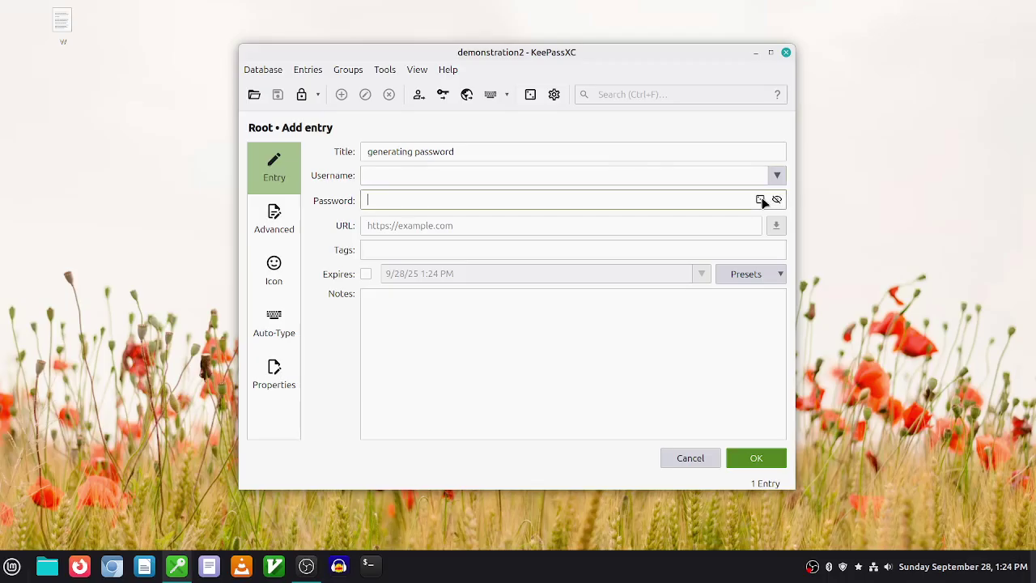
left_click(617, 283)
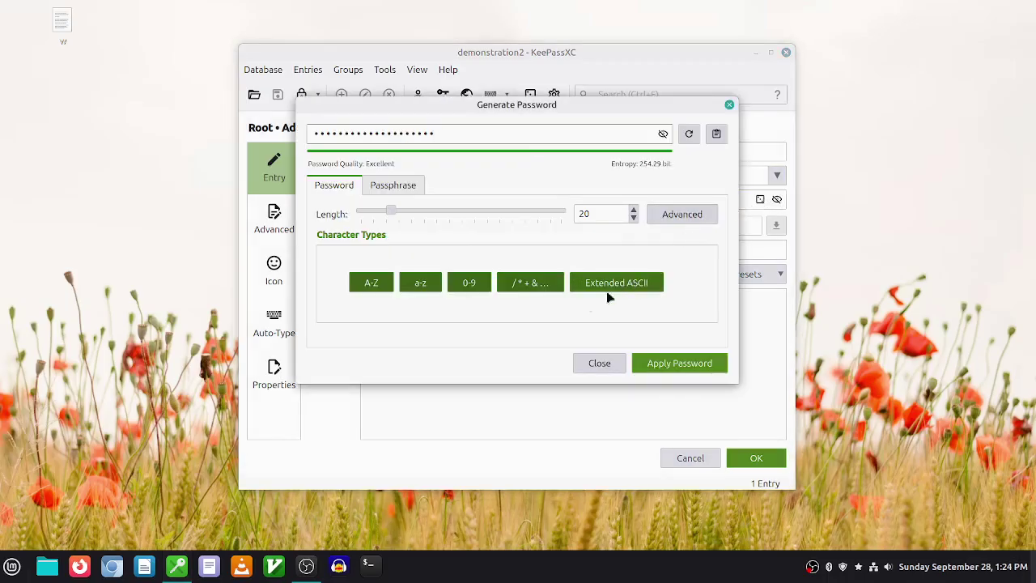
left_click(663, 364)
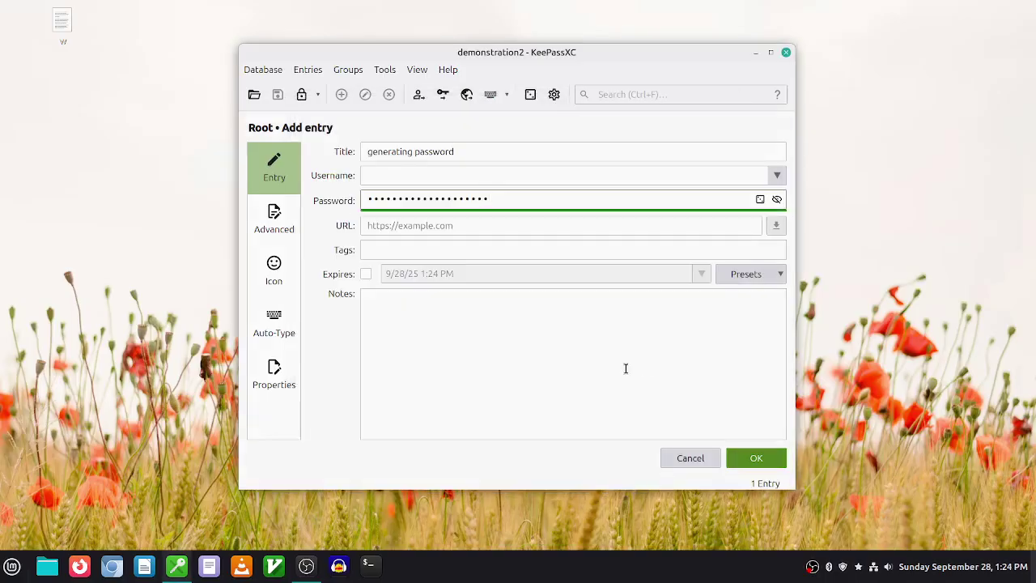
left_click(777, 200)
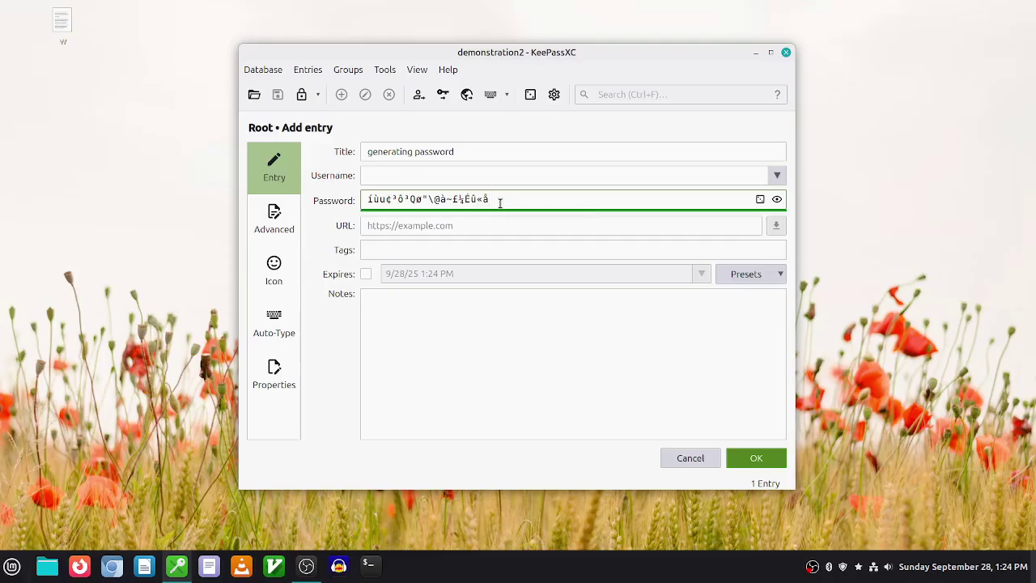
- Select the generated password for inspection, hide it again and save the "generating password" entry
key("ctrl+a")
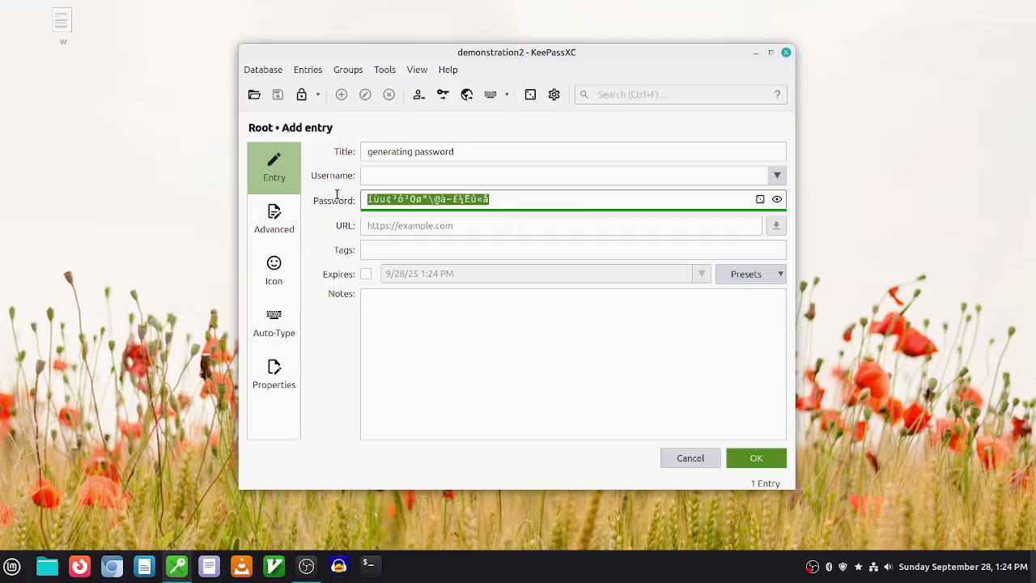
left_click(527, 199)
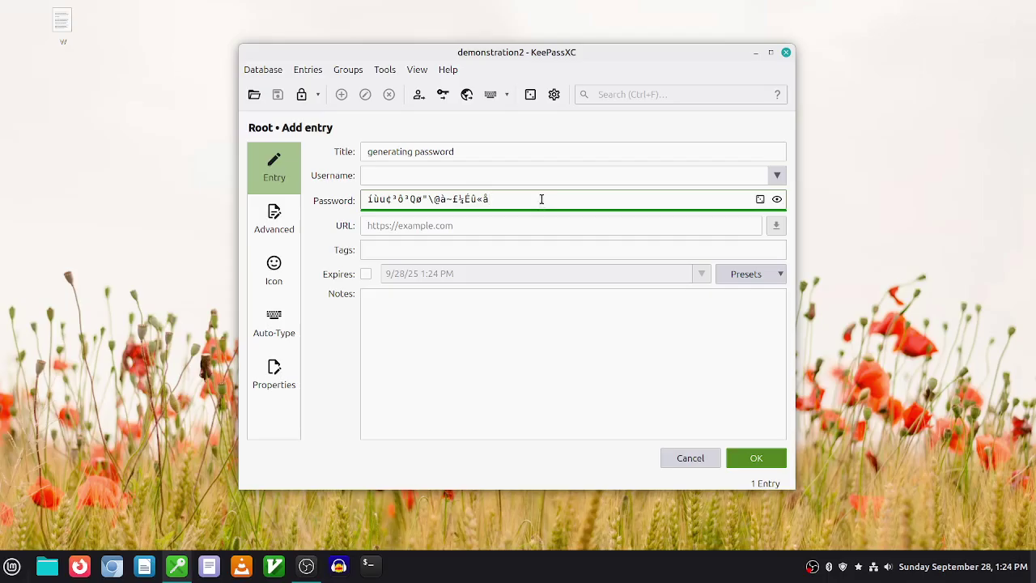
key("ctrl+a")
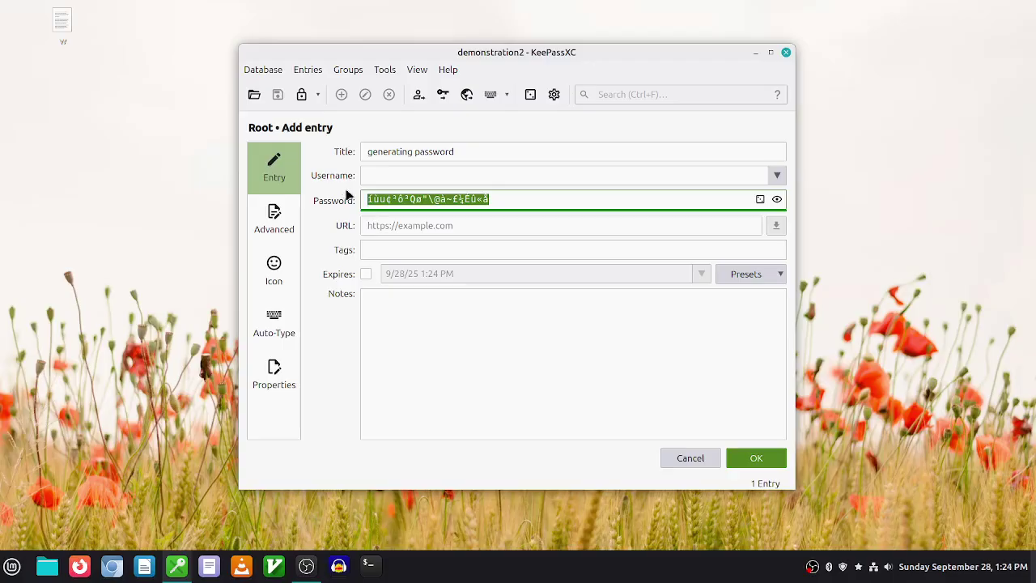
left_click(777, 200)
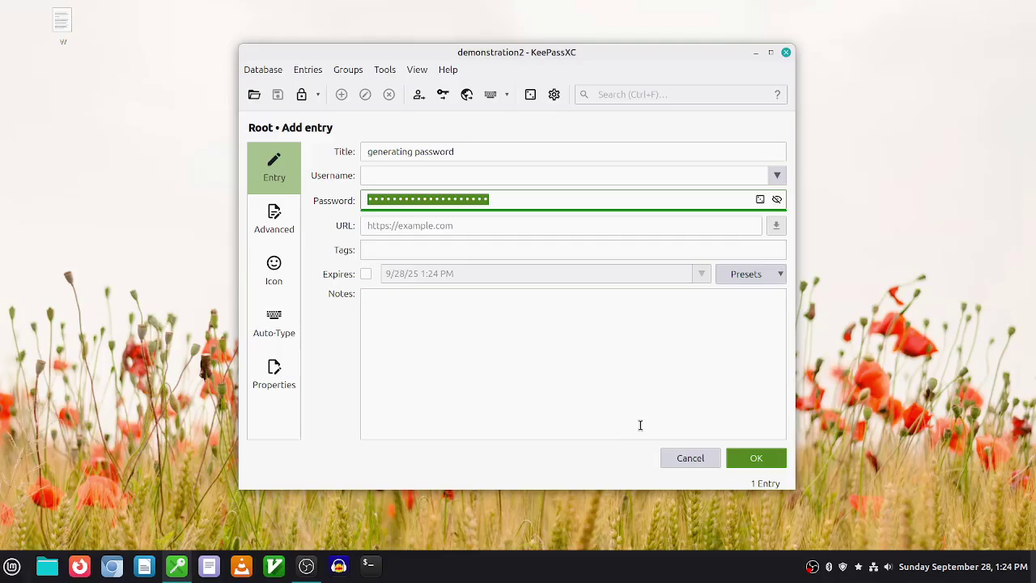
left_click(754, 458)
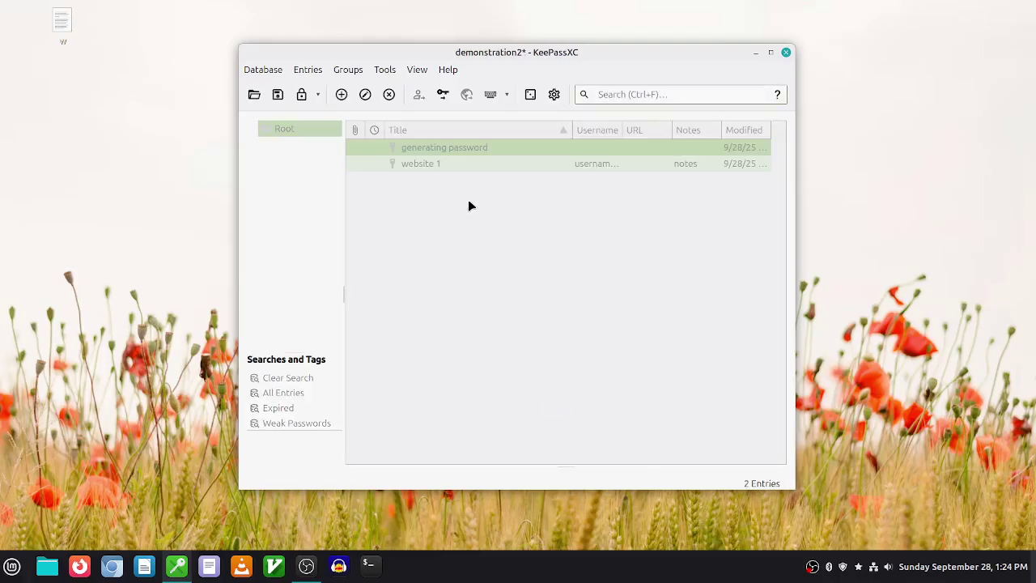
- Reopen the "generating password" entry for editing and clear its password
double_click(468, 148)
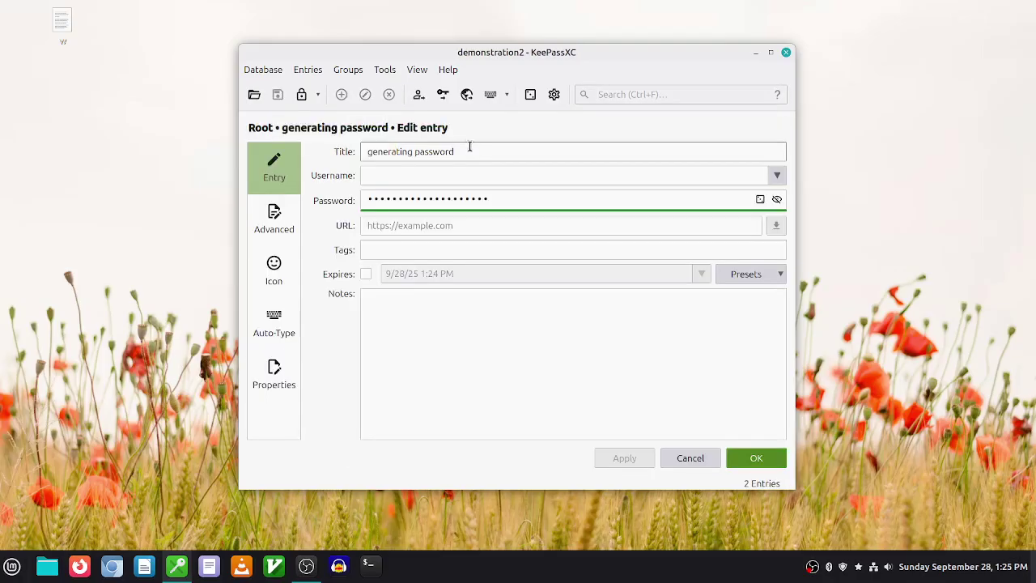
left_click_drag(490, 199, 290, 197)
key("BackSpace")
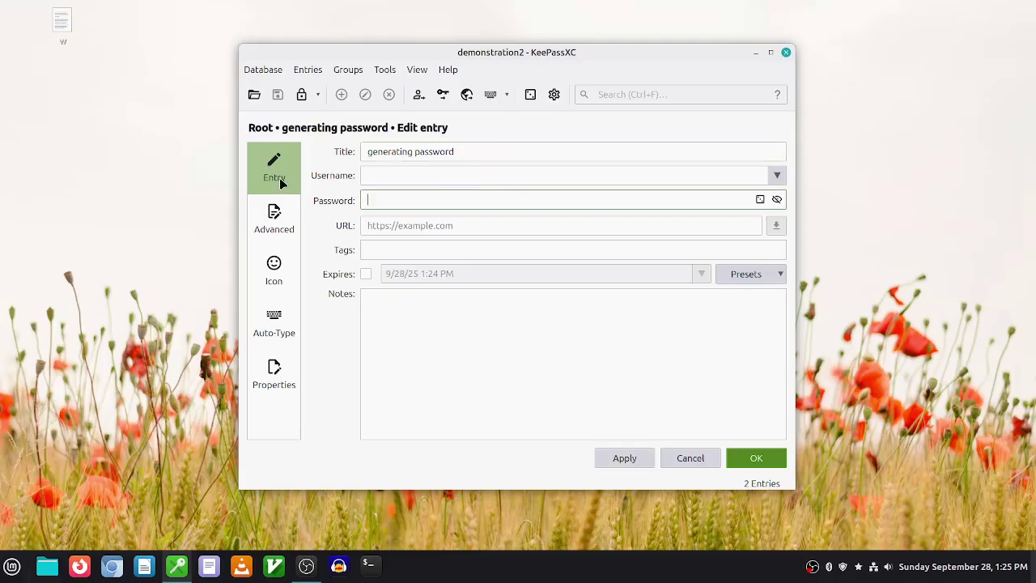
- Generate a 20-character password without Extended ASCII, apply it to the entry, reveal and hide it, and remove it again
left_click(760, 199)
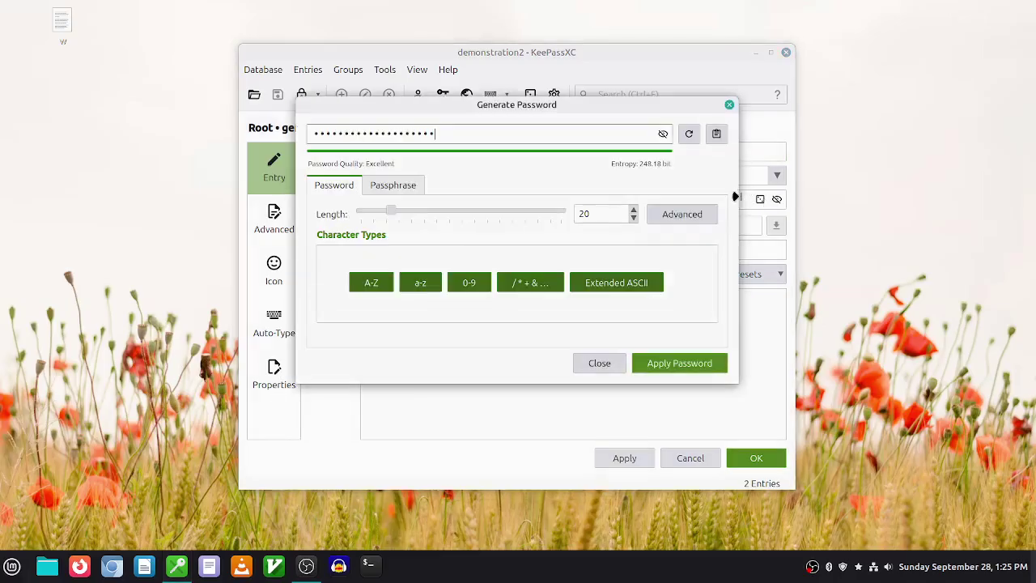
left_click(631, 282)
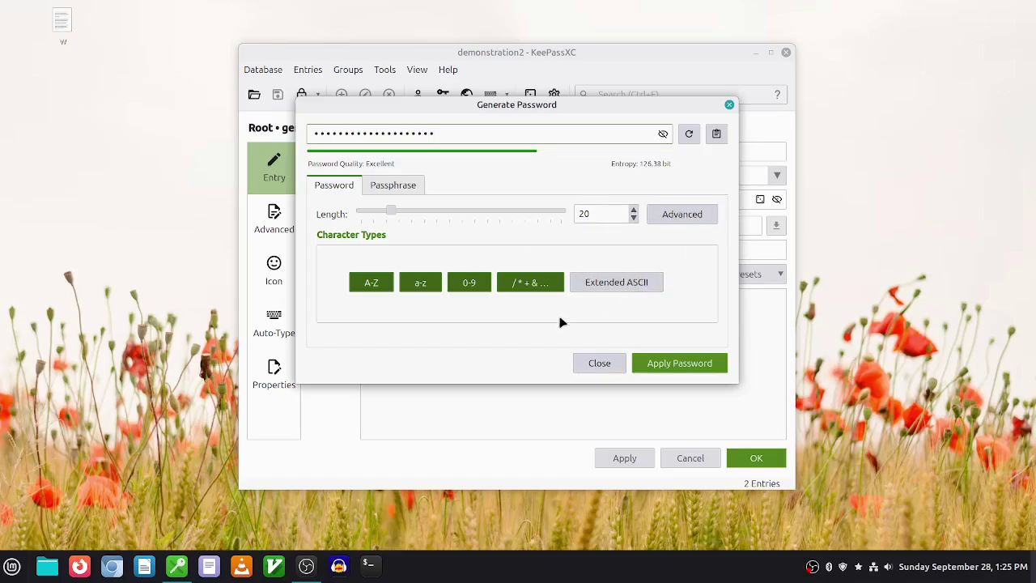
left_click(682, 366)
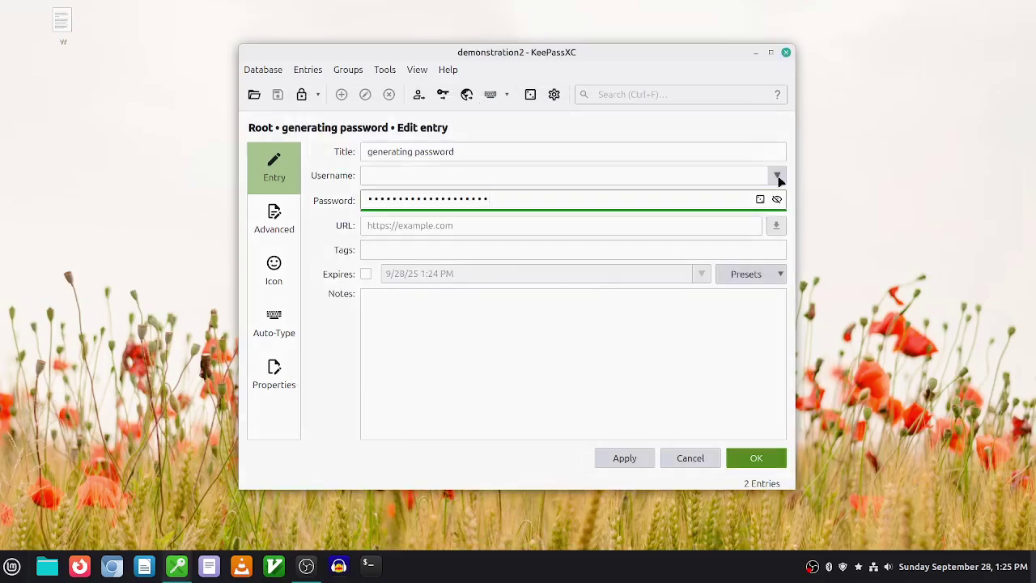
left_click(777, 199)
left_click(778, 200)
key("ctrl+a")
key("BackSpace")
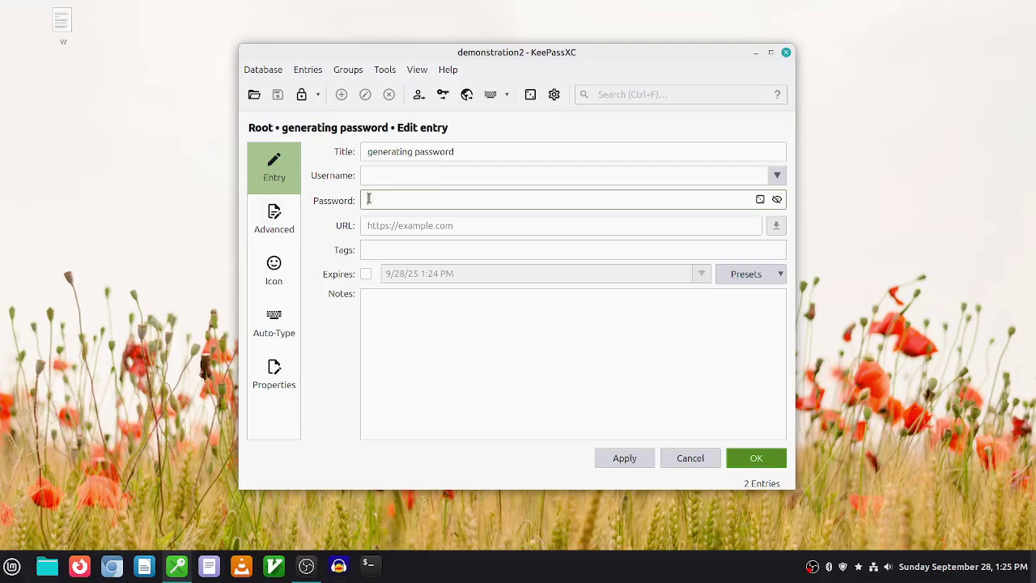
left_click(481, 150)
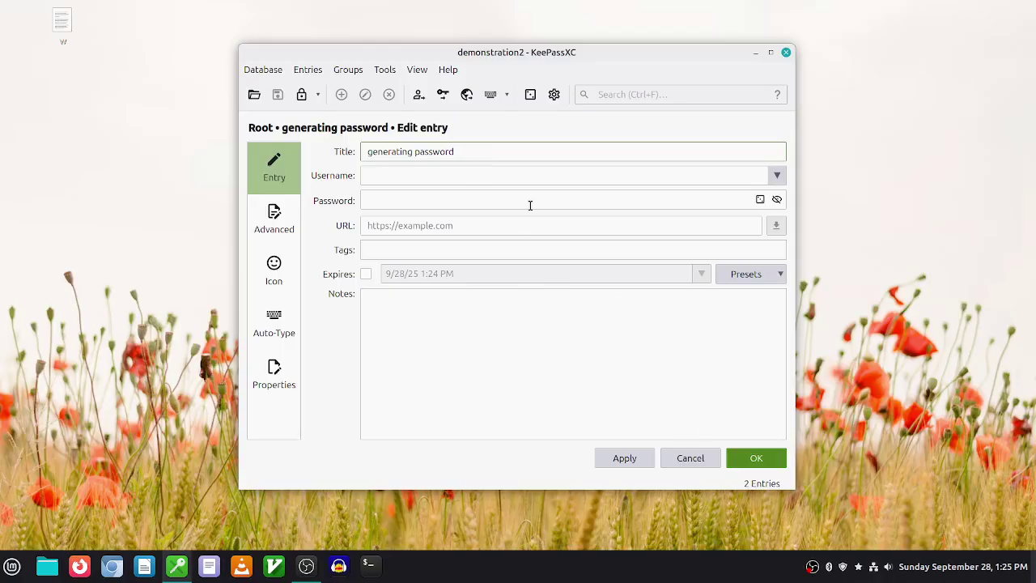
left_click(454, 173)
left_click(462, 153)
left_click(451, 176)
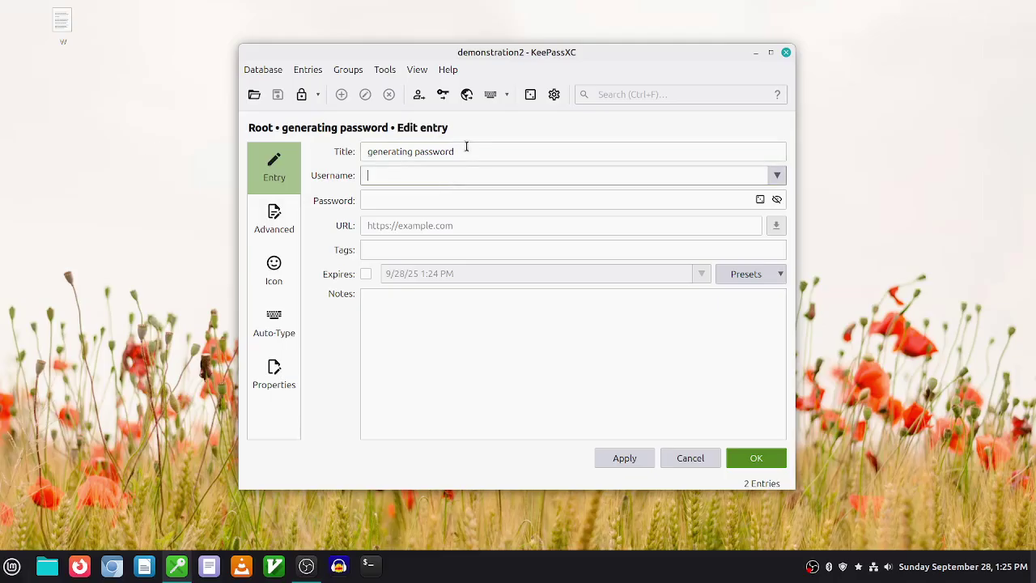
left_click(465, 146)
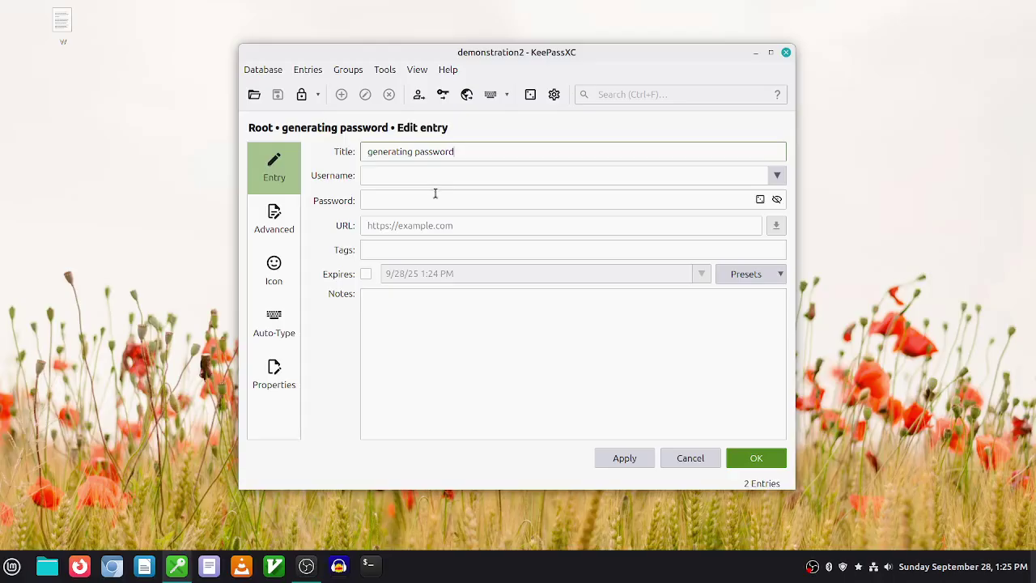
left_click(396, 175)
left_click(475, 154)
left_click(759, 200)
left_click(599, 363)
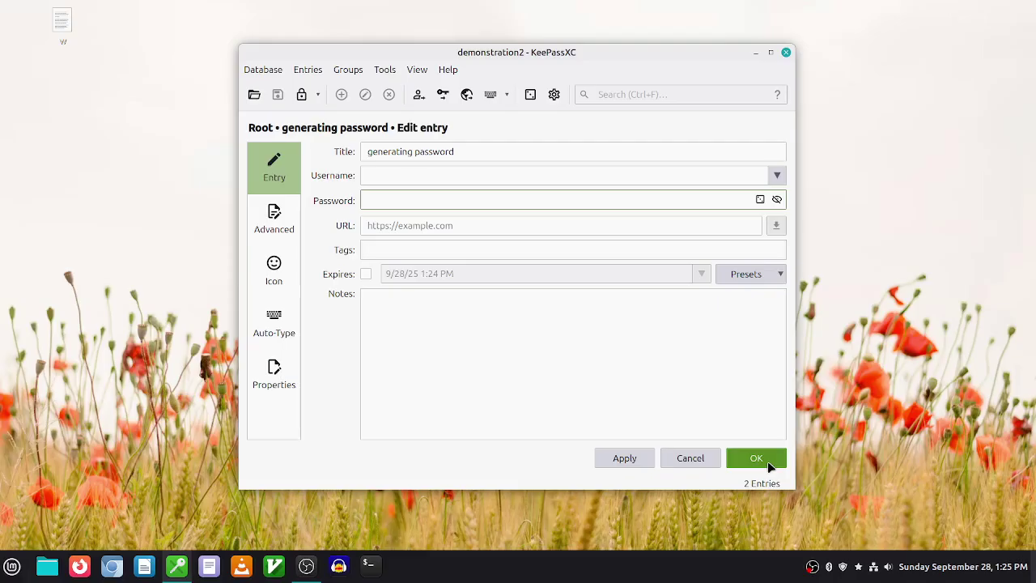
- Save the "generating password" entry with its password left empty
left_click(605, 460)
left_click(746, 462)
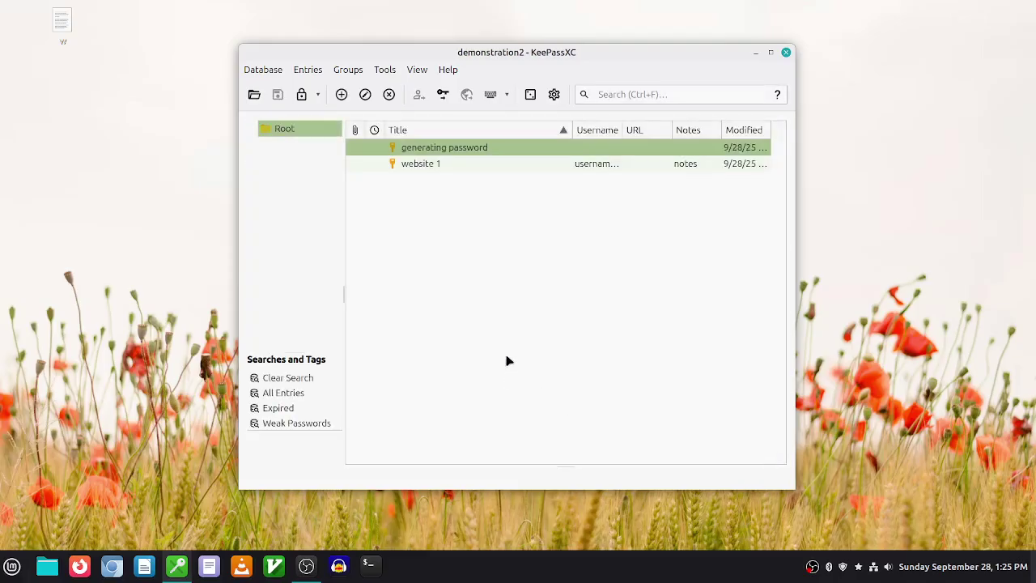
left_click(426, 166)
left_click(429, 152)
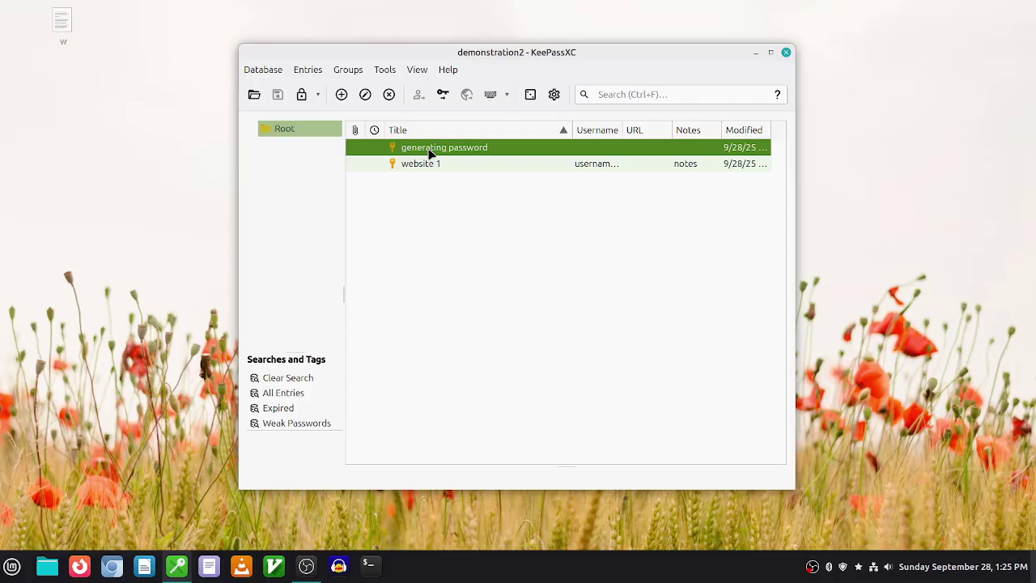
left_click(426, 166)
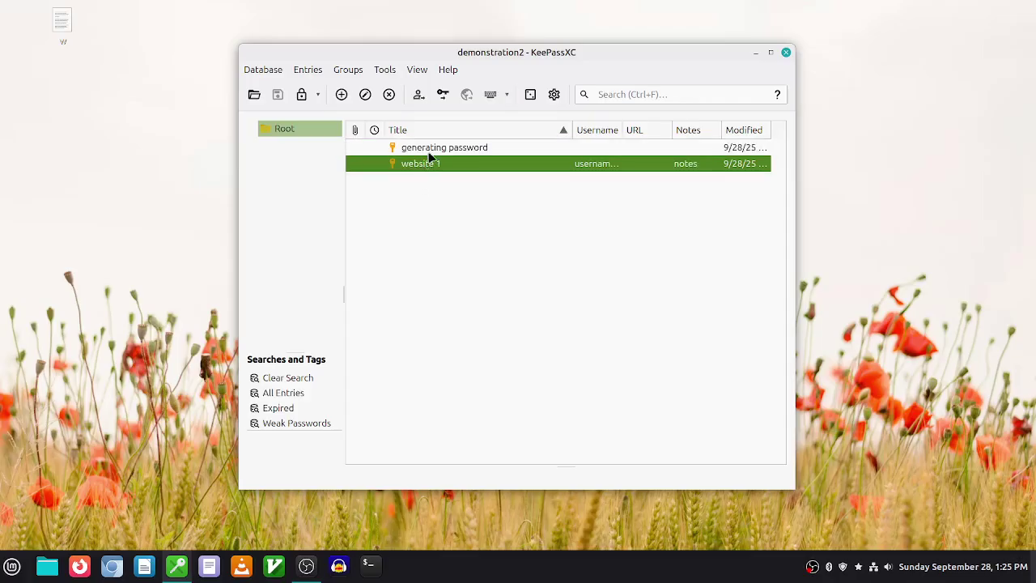
left_click(430, 151)
left_click(428, 167)
left_click(422, 150)
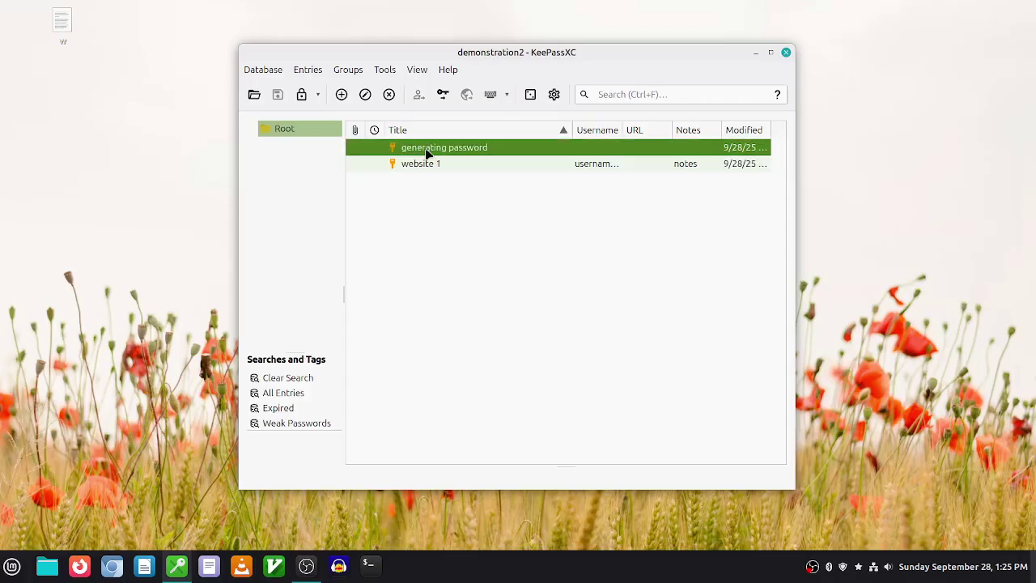
left_click(423, 159)
left_click(418, 153)
left_click(417, 168)
left_click(416, 151)
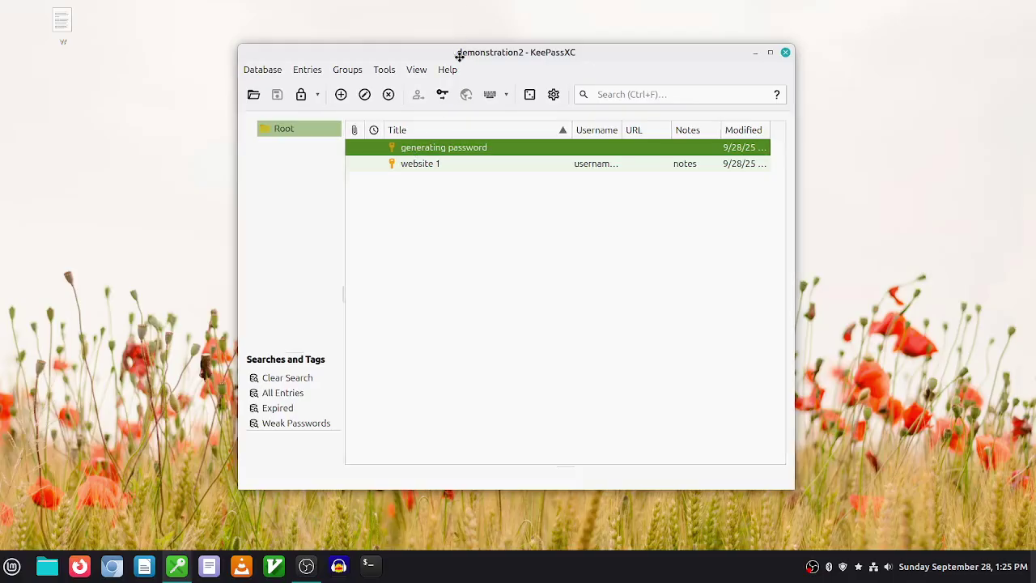
left_click_drag(457, 51, 424, 62)
left_click(396, 166)
left_click(397, 152)
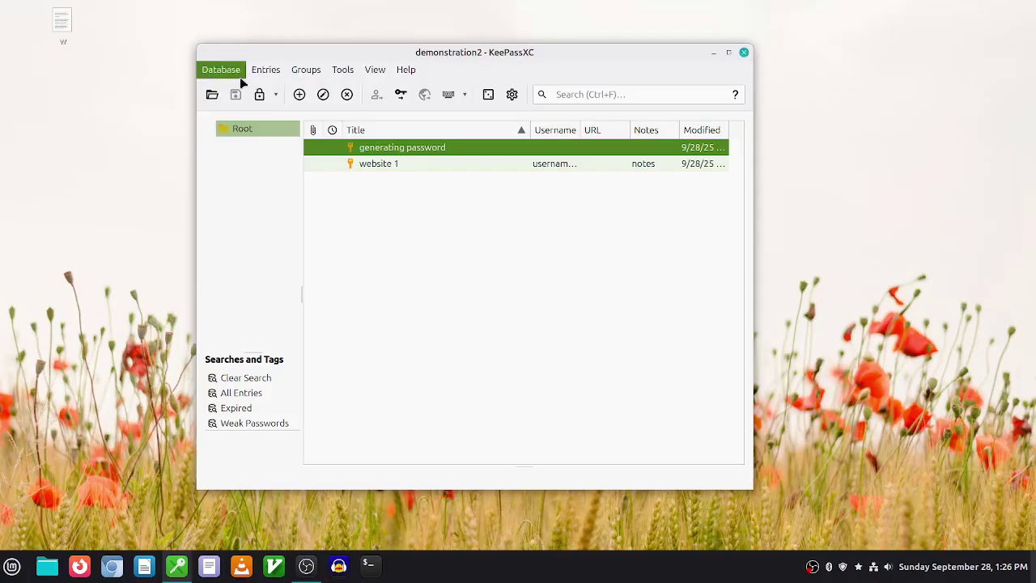
- Close the KeePassXC window and run pwgen without arguments in a Terminal window
left_click(744, 53)
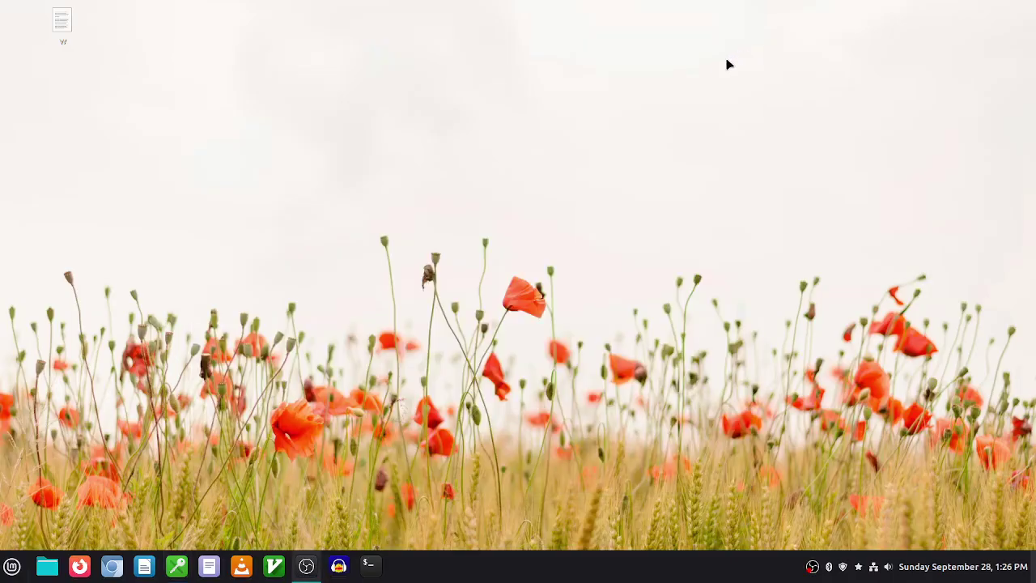
left_click(374, 569)
left_click_drag(530, 15, 570, 18)
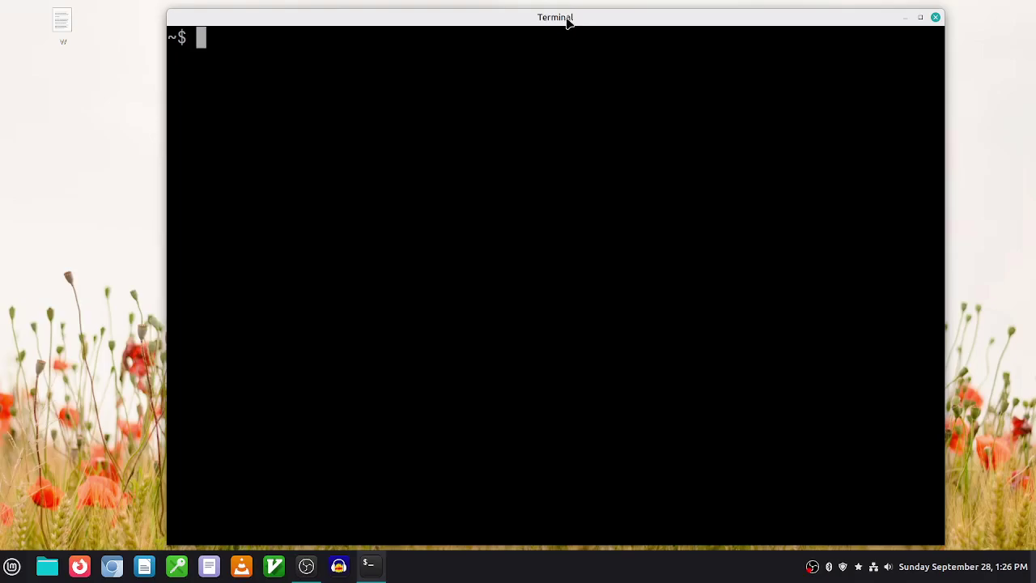
type("pwgen")
key("Return")
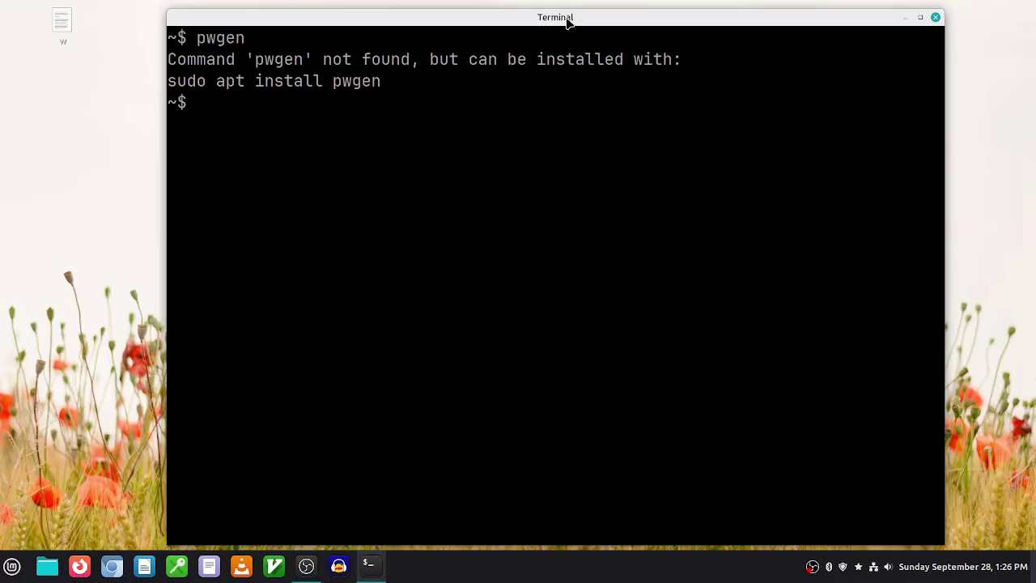
- Install the password generator with sudo apt install pwgen, entering the sudo account password
type("s")
key("BackSpace")
type("sudo apt install ")
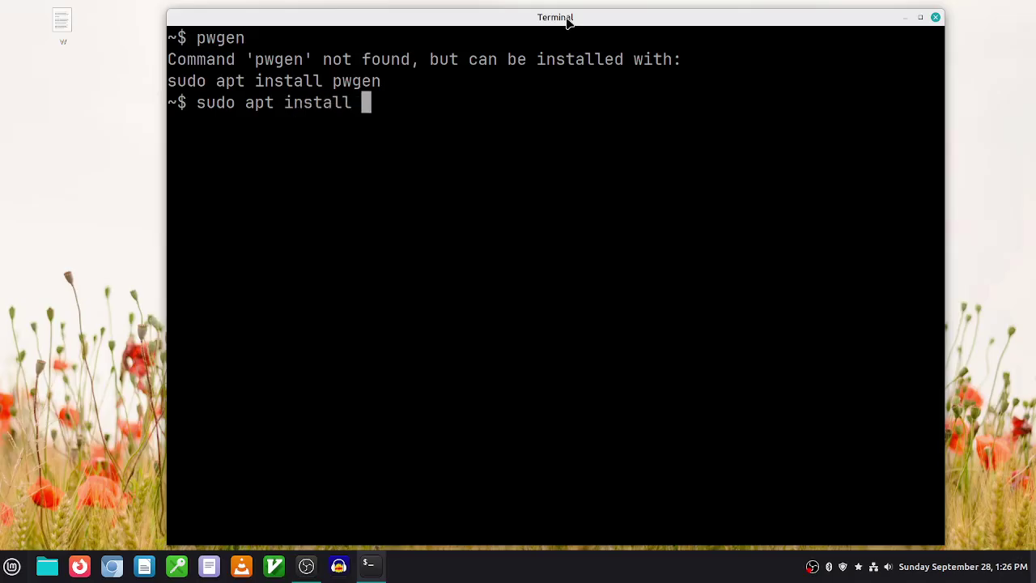
type("pwgen")
key("Return")
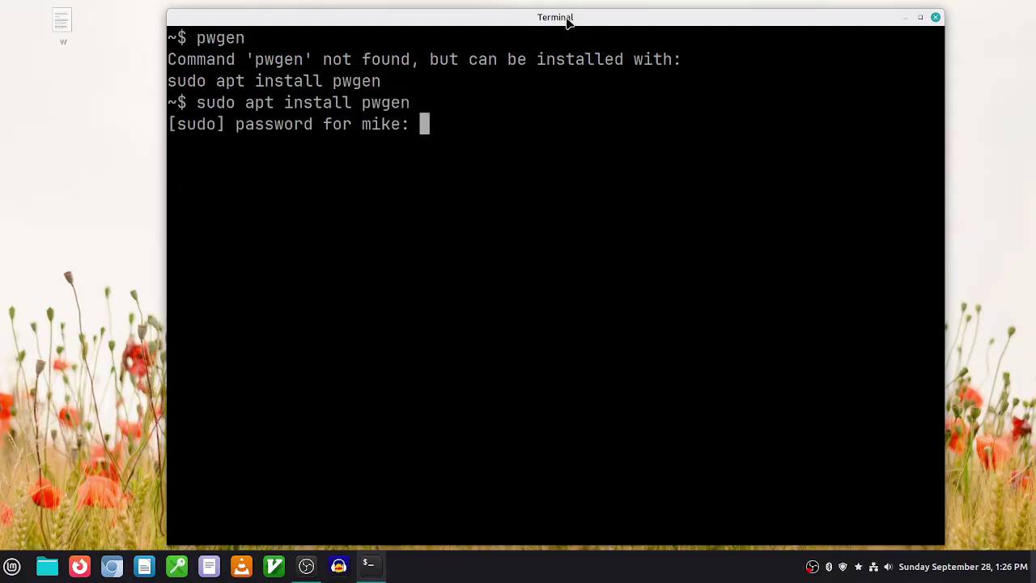
type("*******")
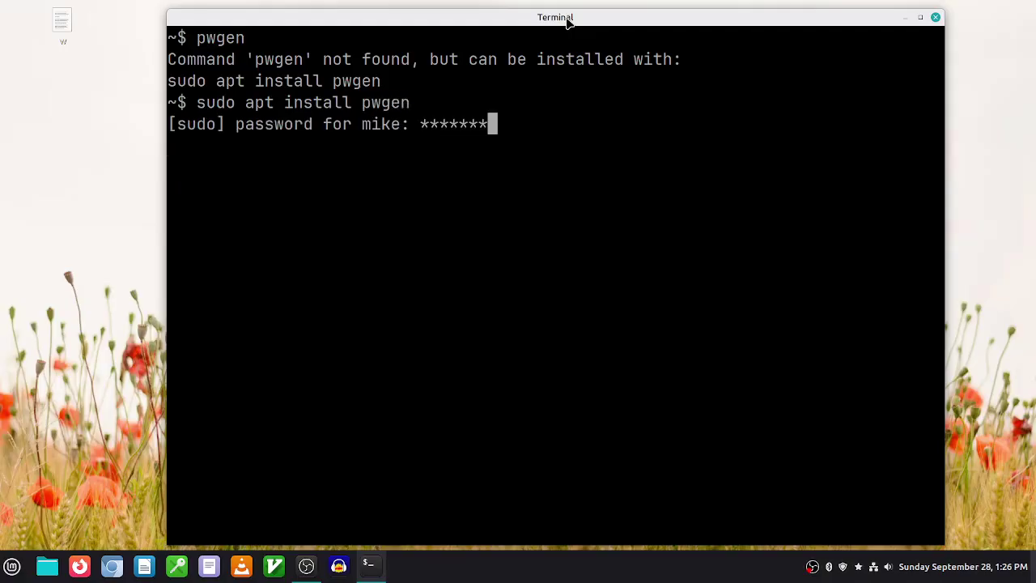
key("Return")
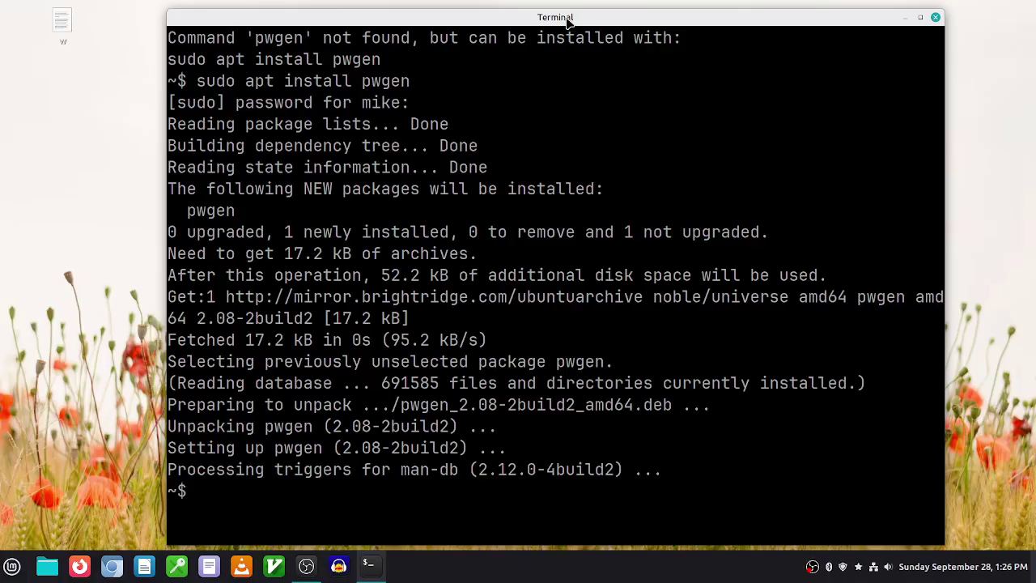
- Clear the terminal and generate one 20-character password with pwgen 20 1
type("clear")
key("Return")
type("pwge")
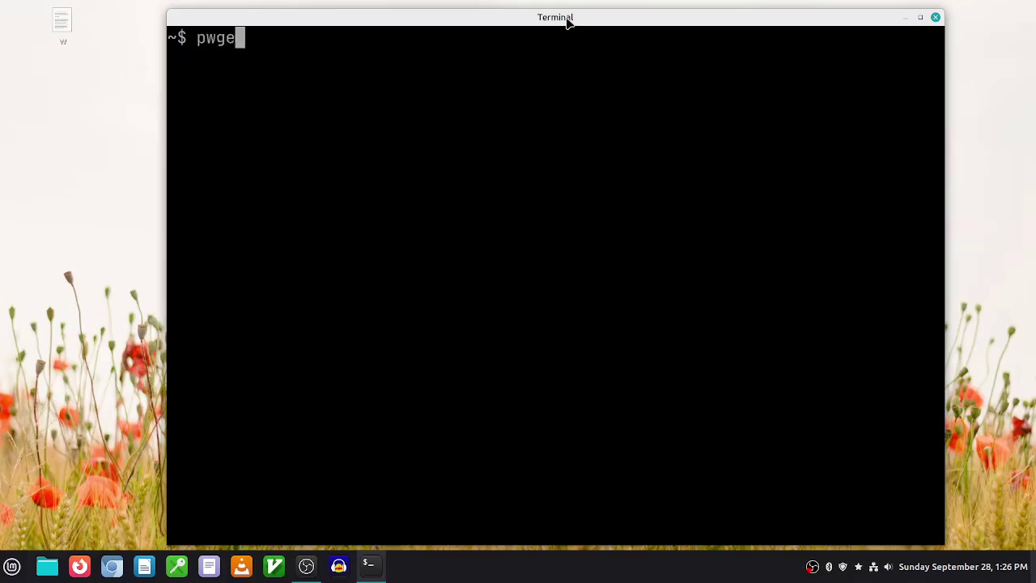
type("n 20 1")
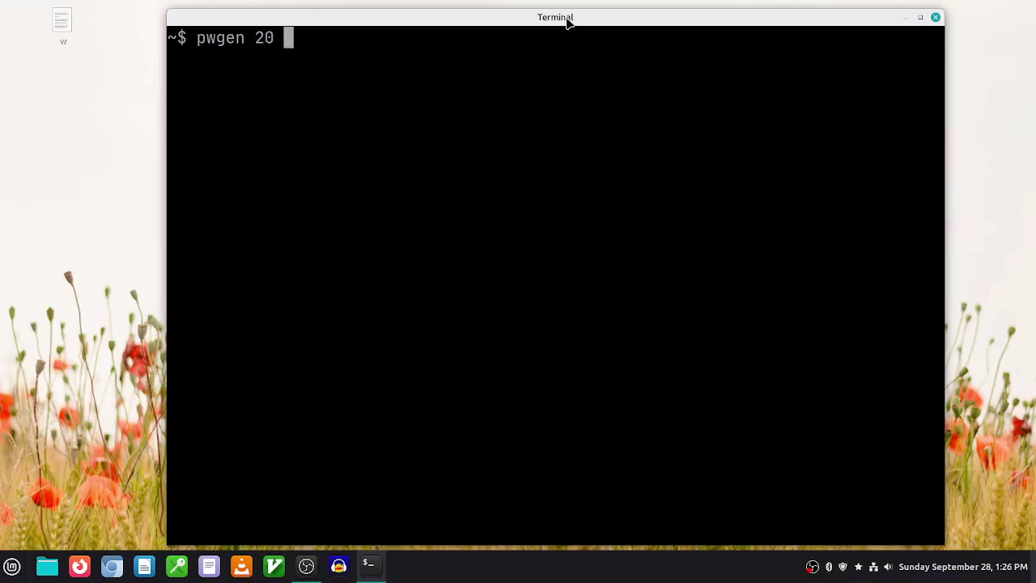
key("Return")
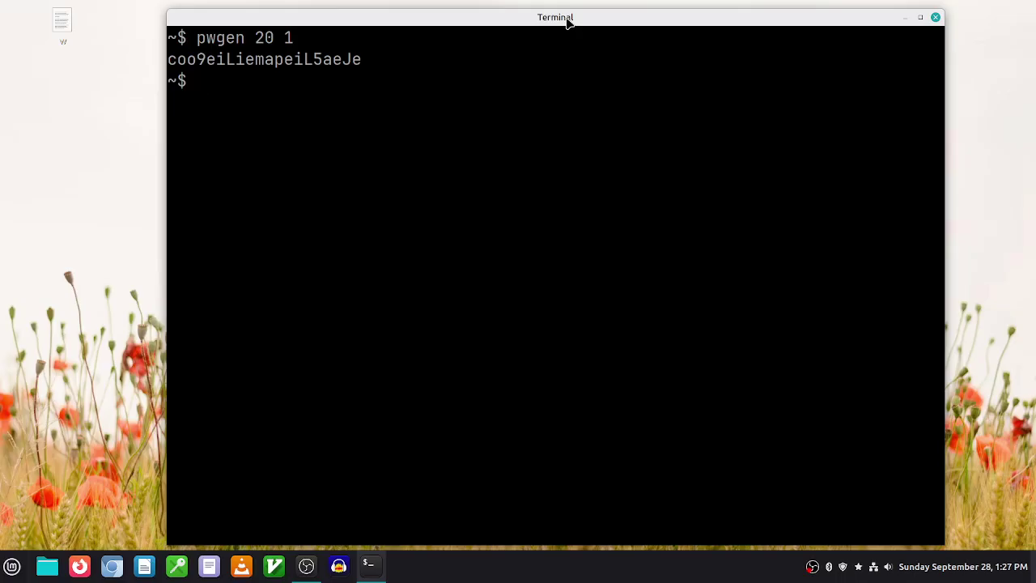
- Generate five 20-character passwords by changing the previous command to pwgen 20 5
key("Up")
key("BackSpace")
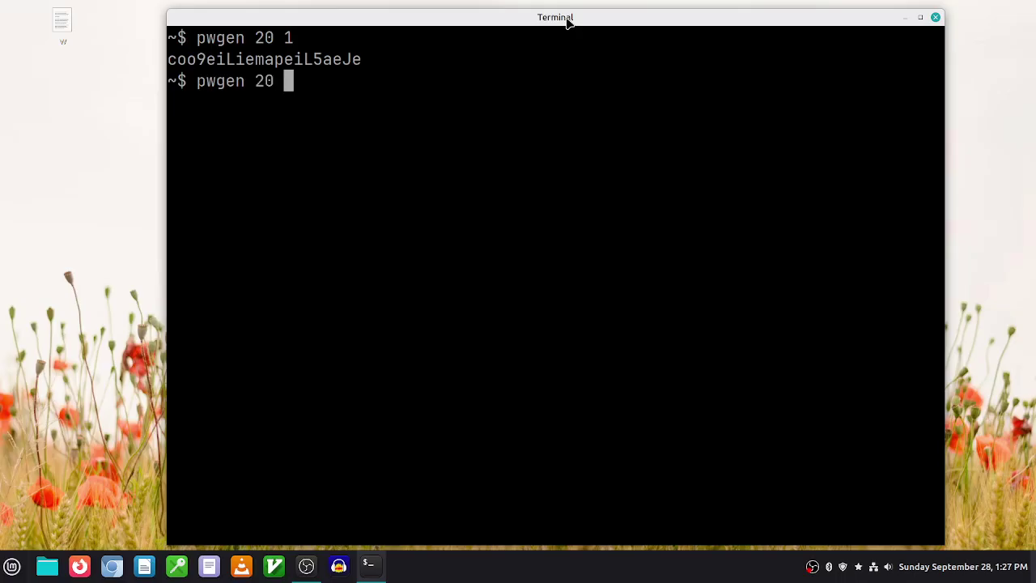
type("5")
key("Return")
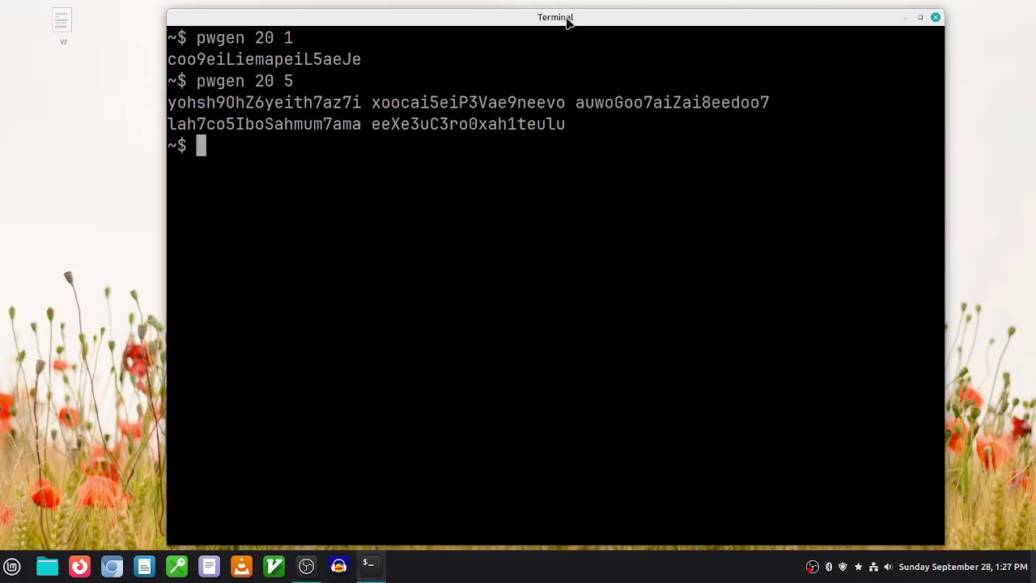
- Generate two 50-character passwords with pwgen 50 2 and exit the terminal session
key("Up")
key("BackSpace")
key("BackSpace")
key("BackSpace")
key("BackSpace")
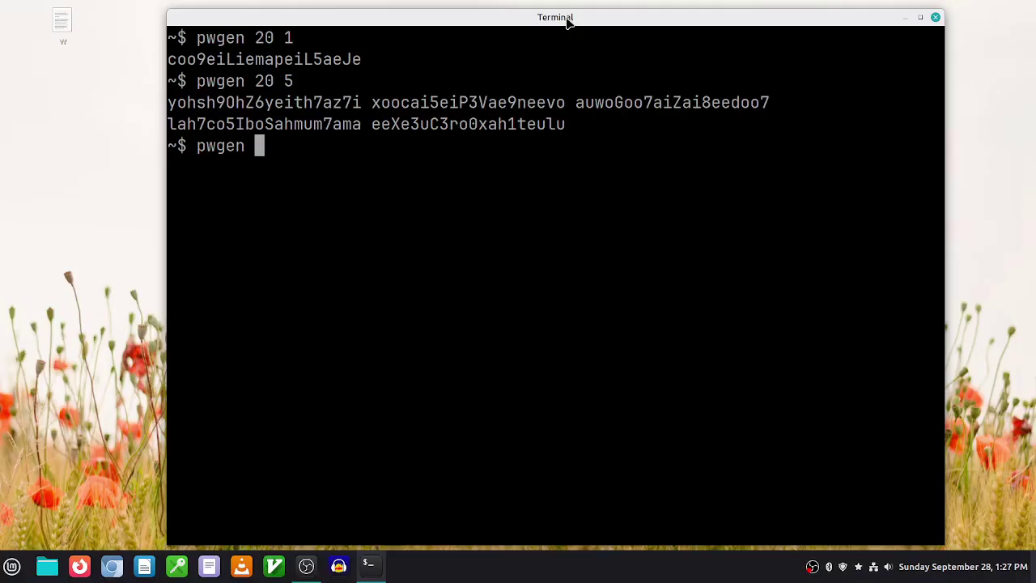
type("50 23")
key("BackSpace")
key("Return")
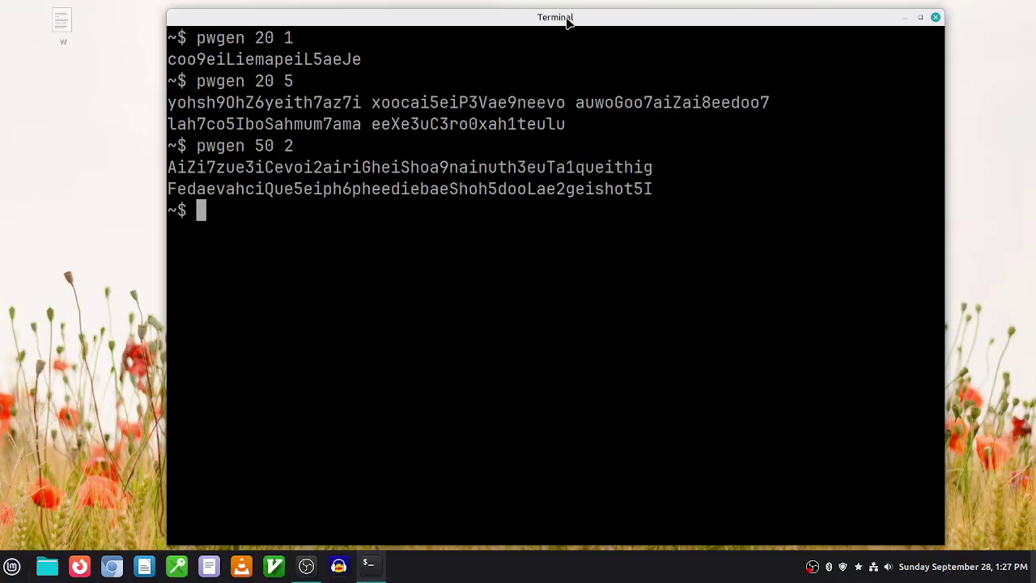
type("exit")
key("Return")
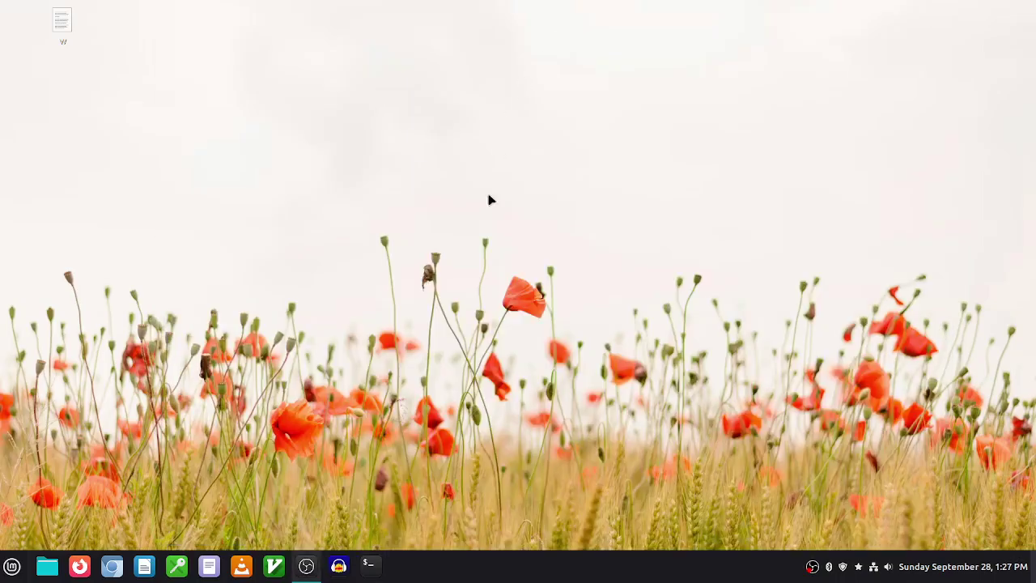